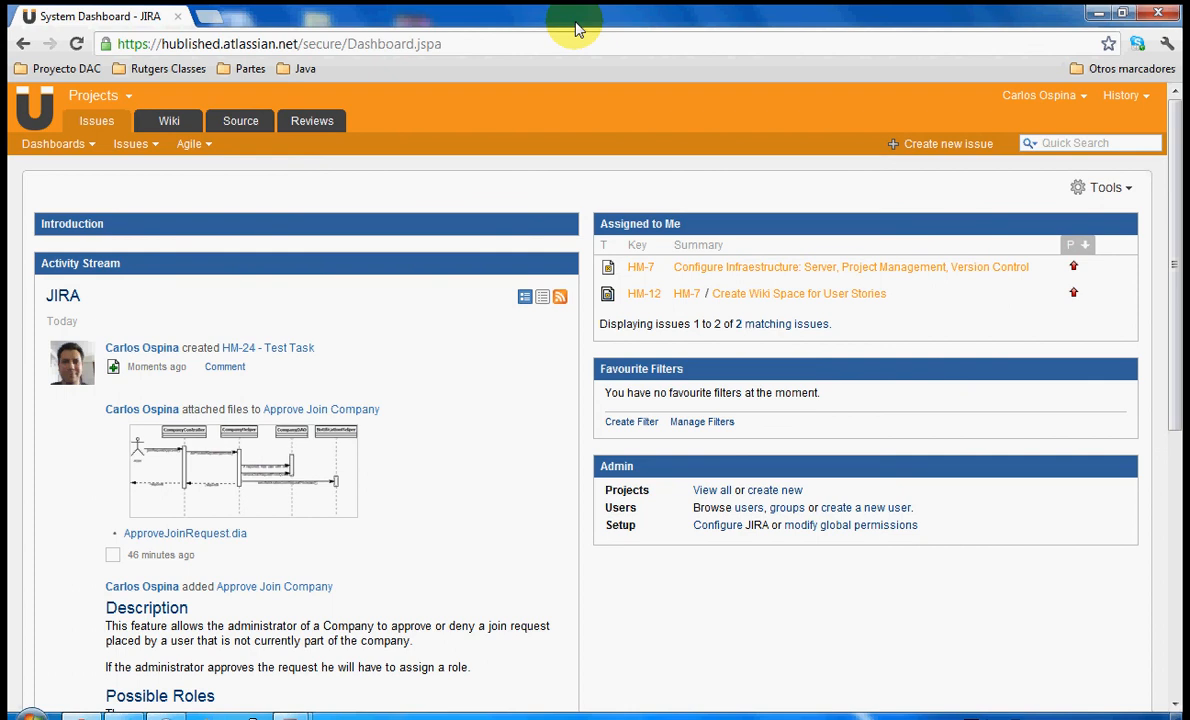
# - Open the Agile Rapid Board and move the HM-24 Test Task from the backlog into Sprint 1
pyautogui.click(385, 44)
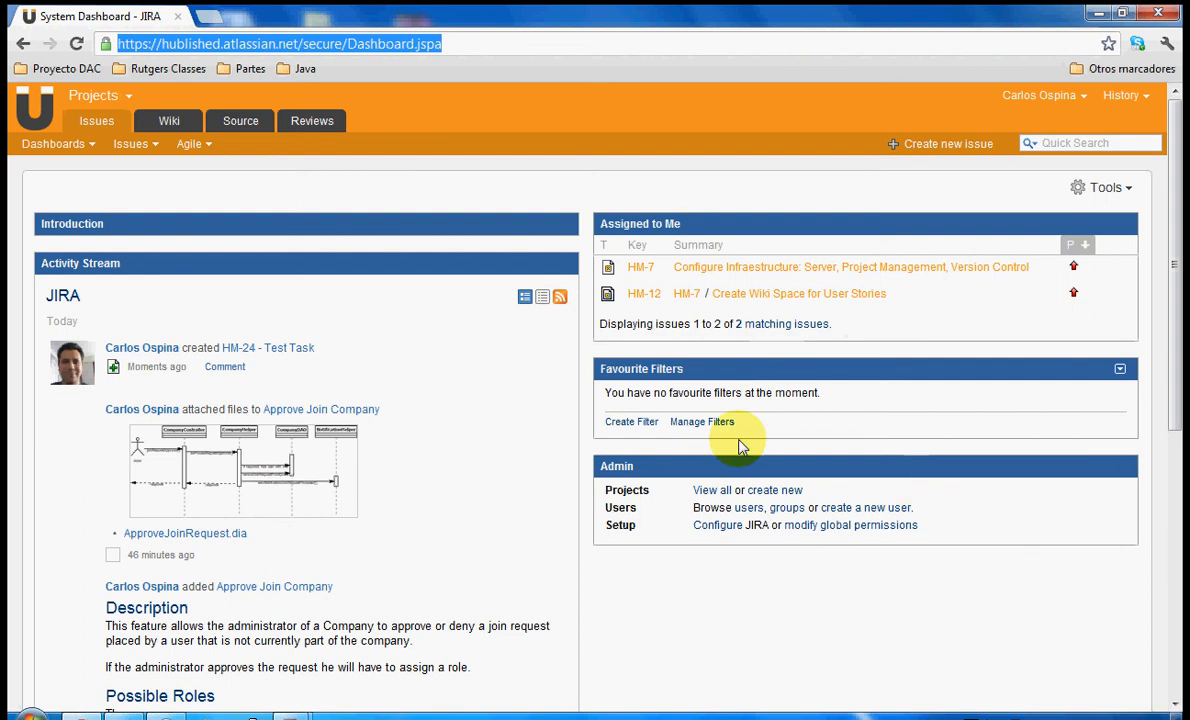
pyautogui.click(208, 146)
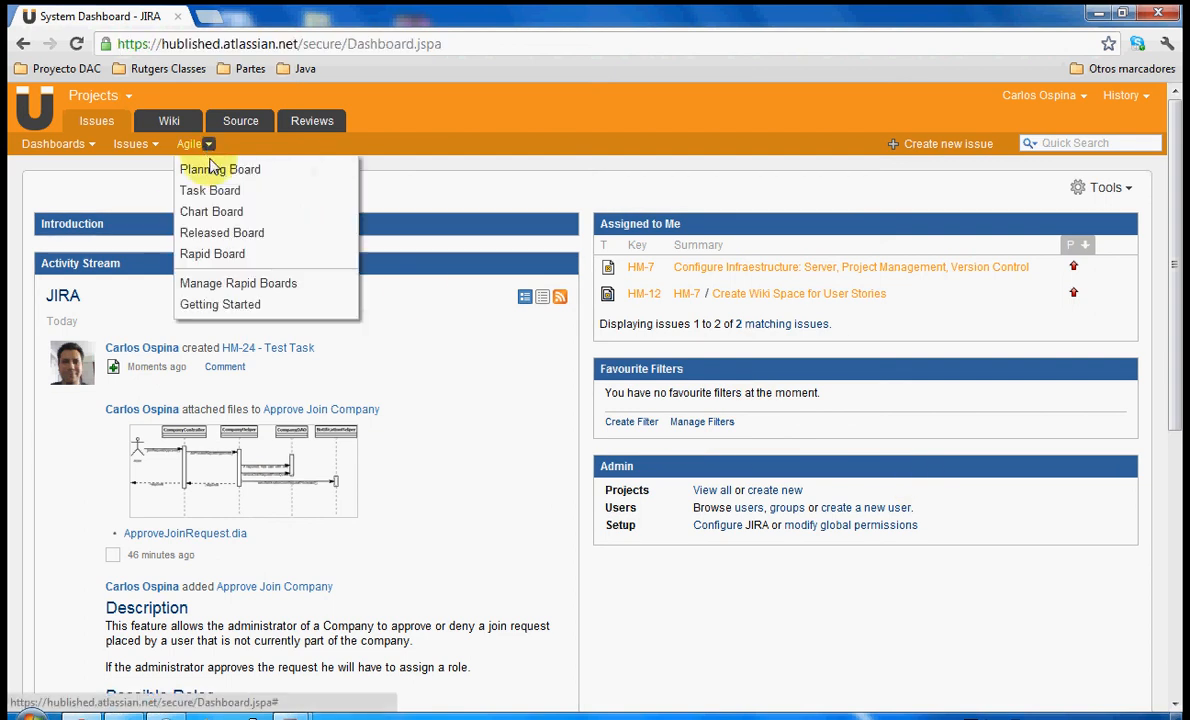
pyautogui.click(214, 255)
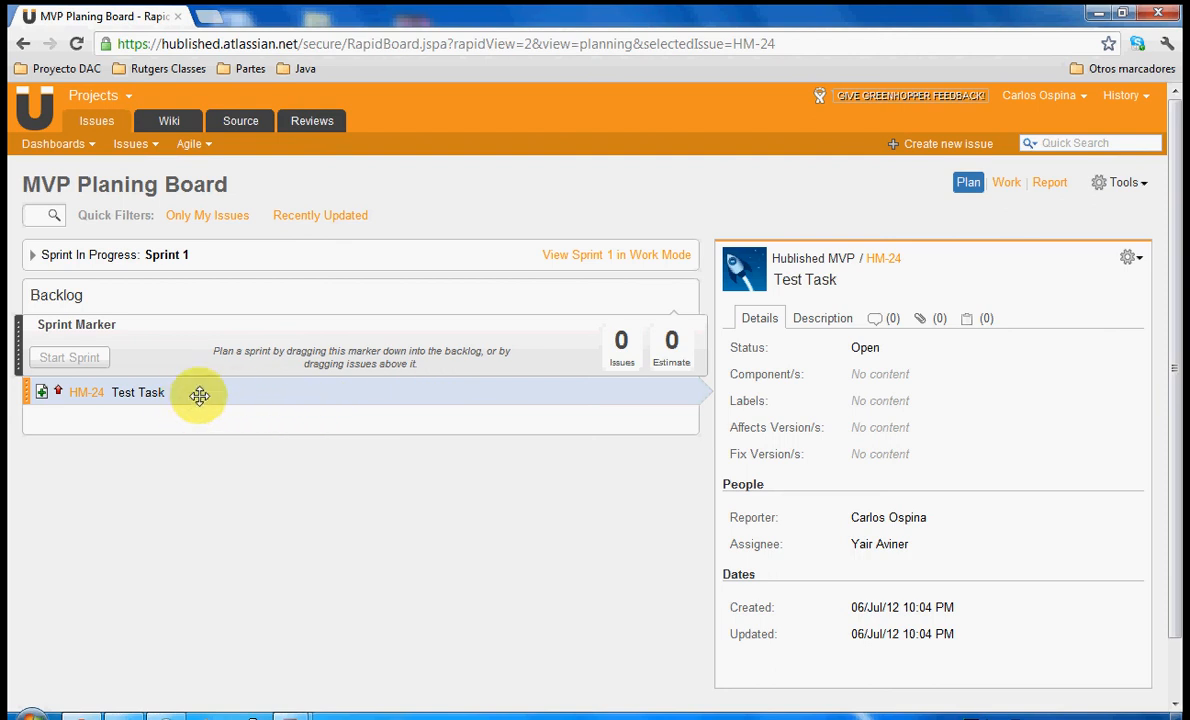
pyautogui.moveTo(203, 365); pyautogui.dragTo(244, 258)
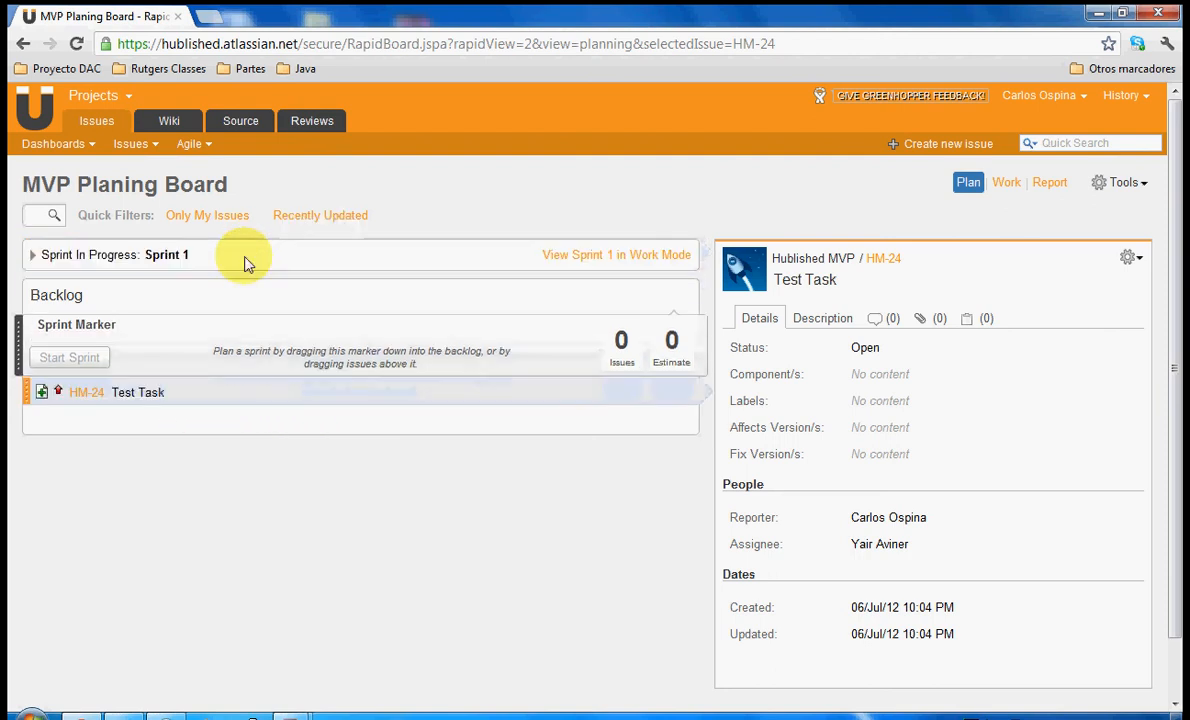
# - Switch the planning board to Work mode and open the details of the HM-24 Test Task
pyautogui.click(1006, 184)
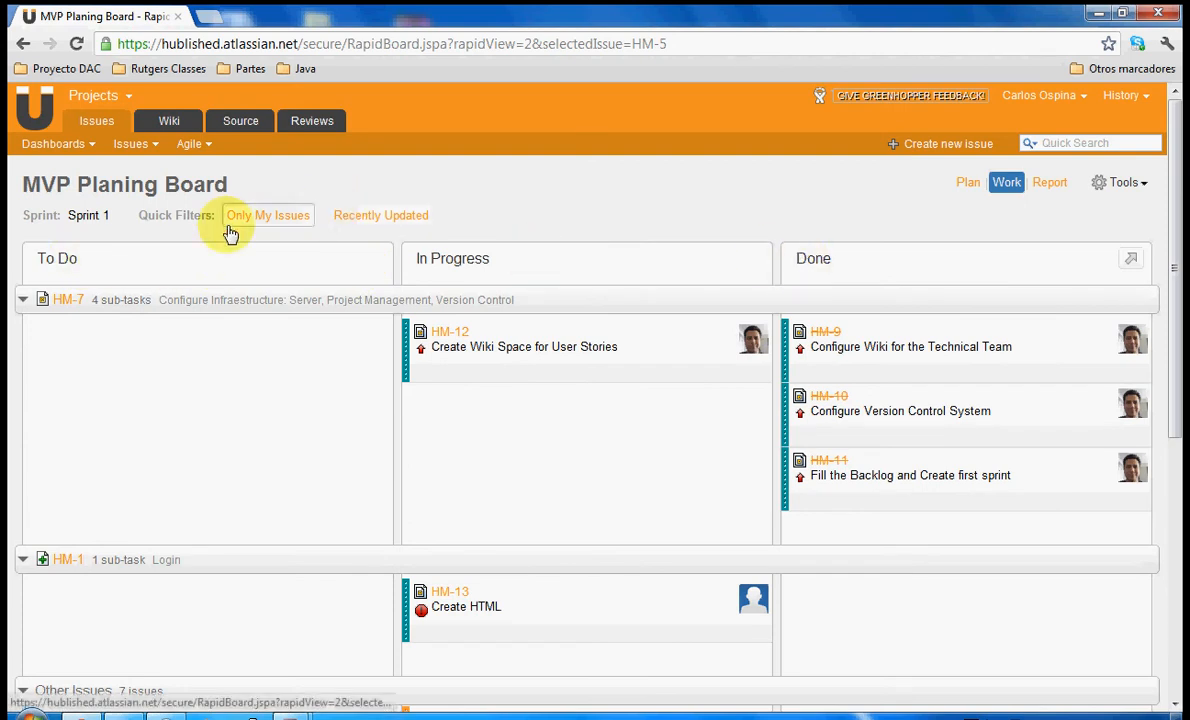
pyautogui.scroll(-5, 160, 262)
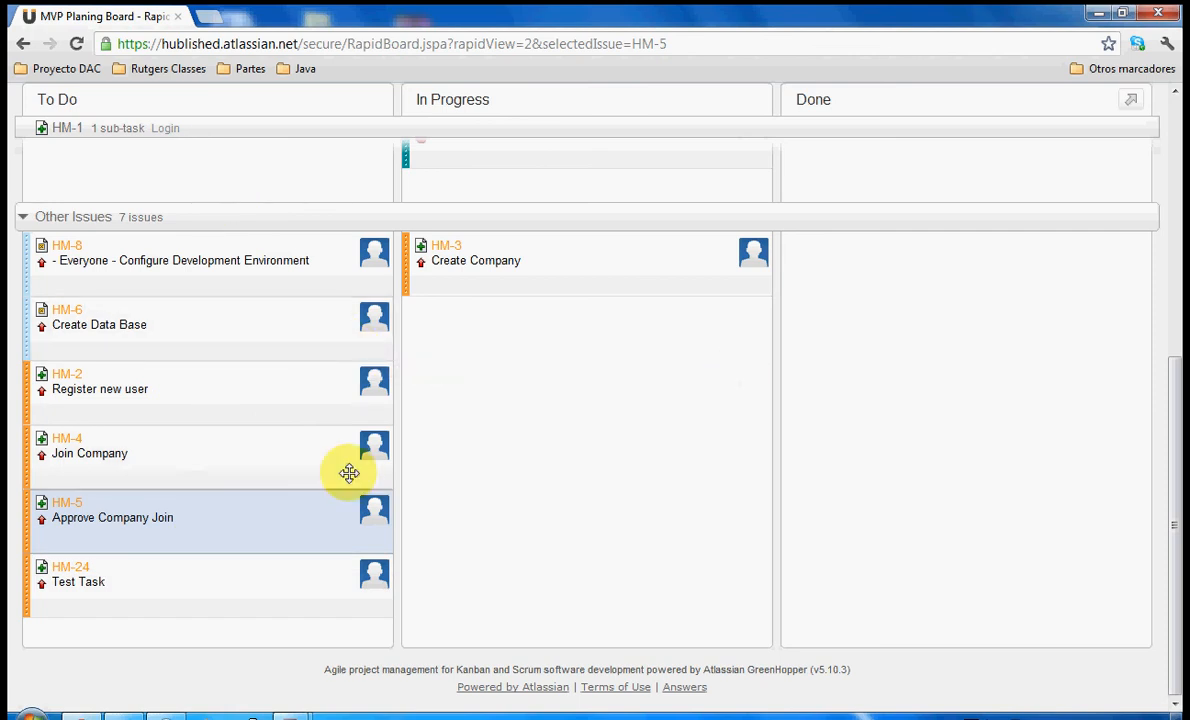
pyautogui.click(104, 584)
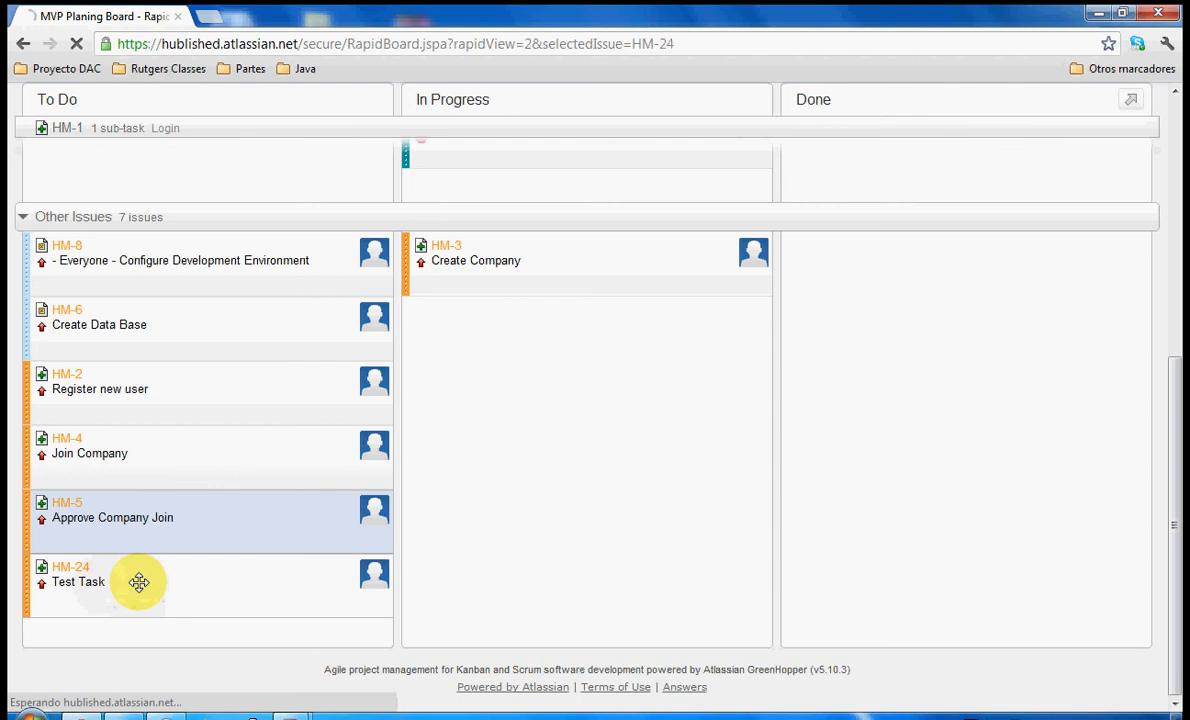
pyautogui.click(75, 575)
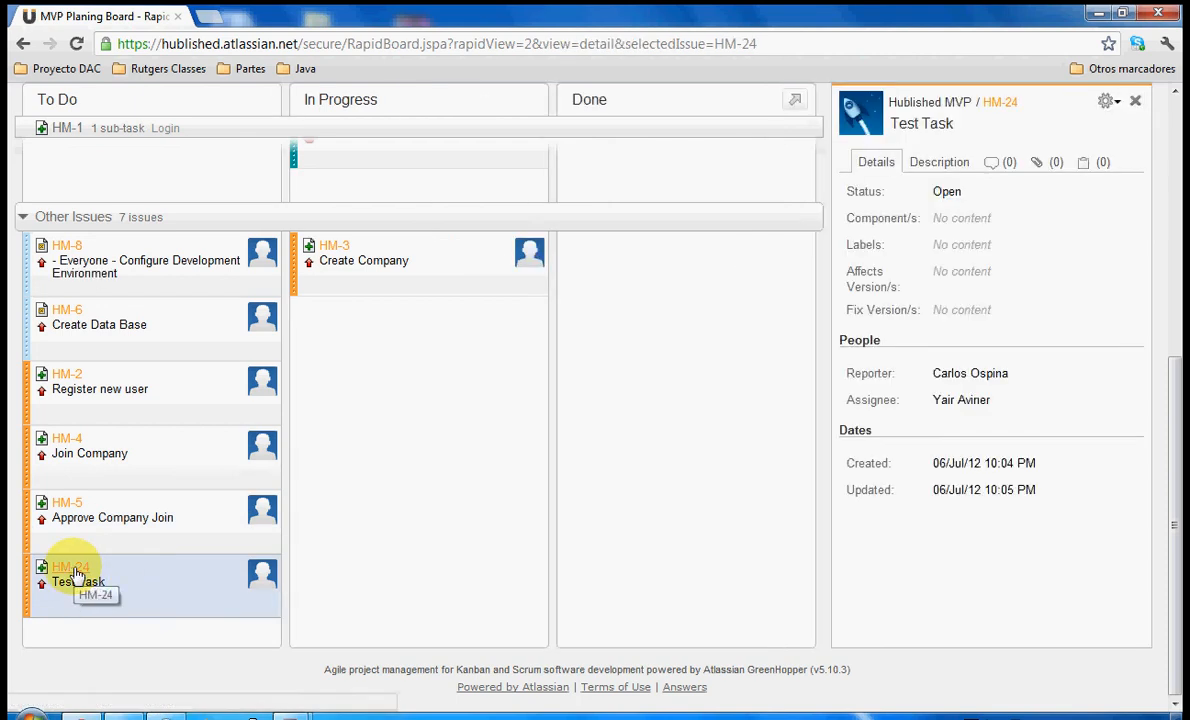
# - Assign the HM-24 Test Task to yourself and move it from To Do to In Progress
pyautogui.click(1112, 103)
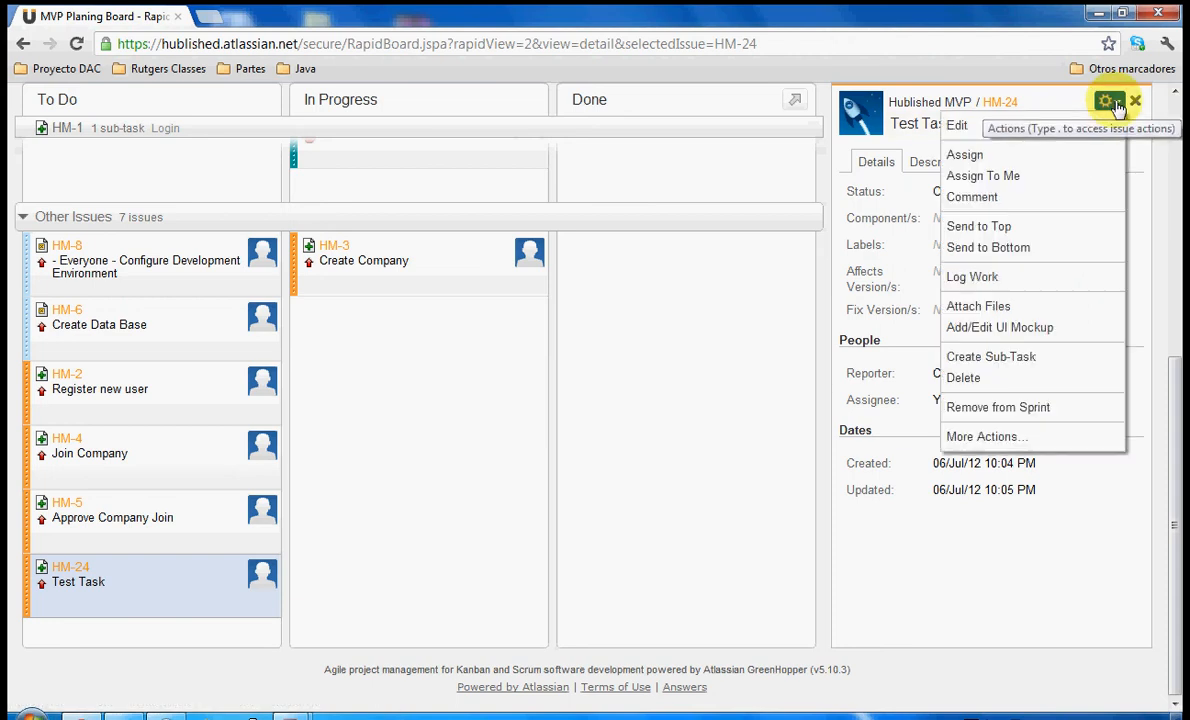
pyautogui.click(445, 392)
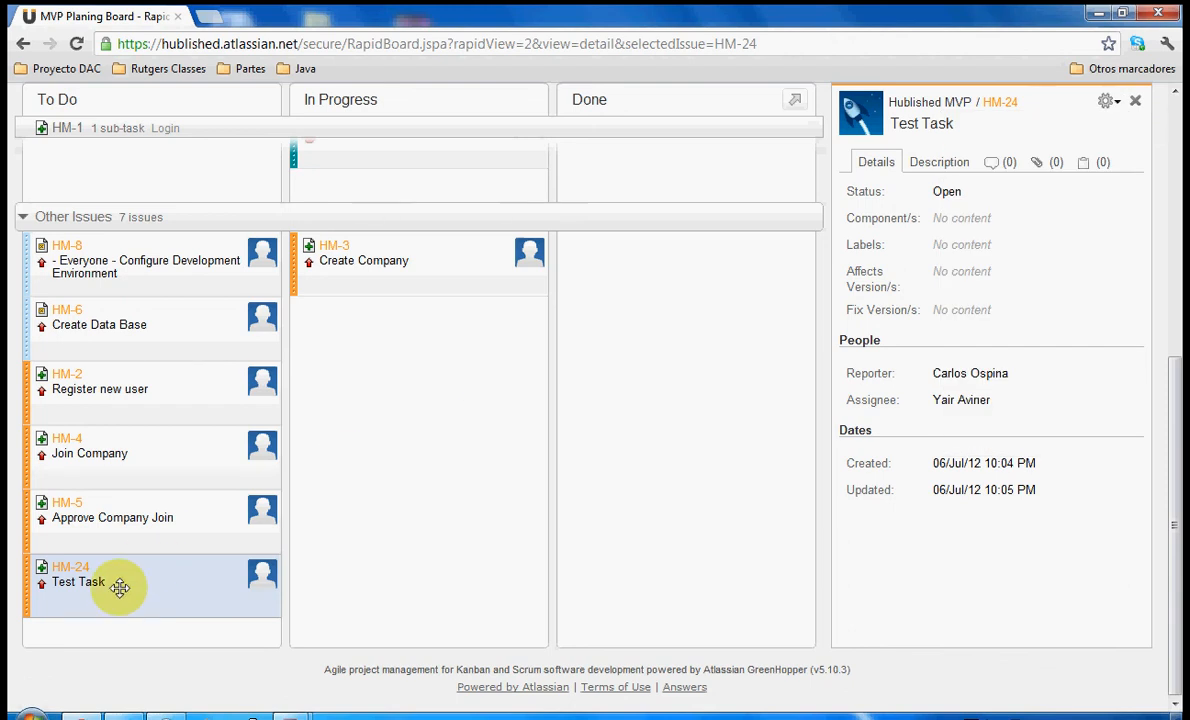
pyautogui.moveTo(117, 585); pyautogui.dragTo(412, 584)
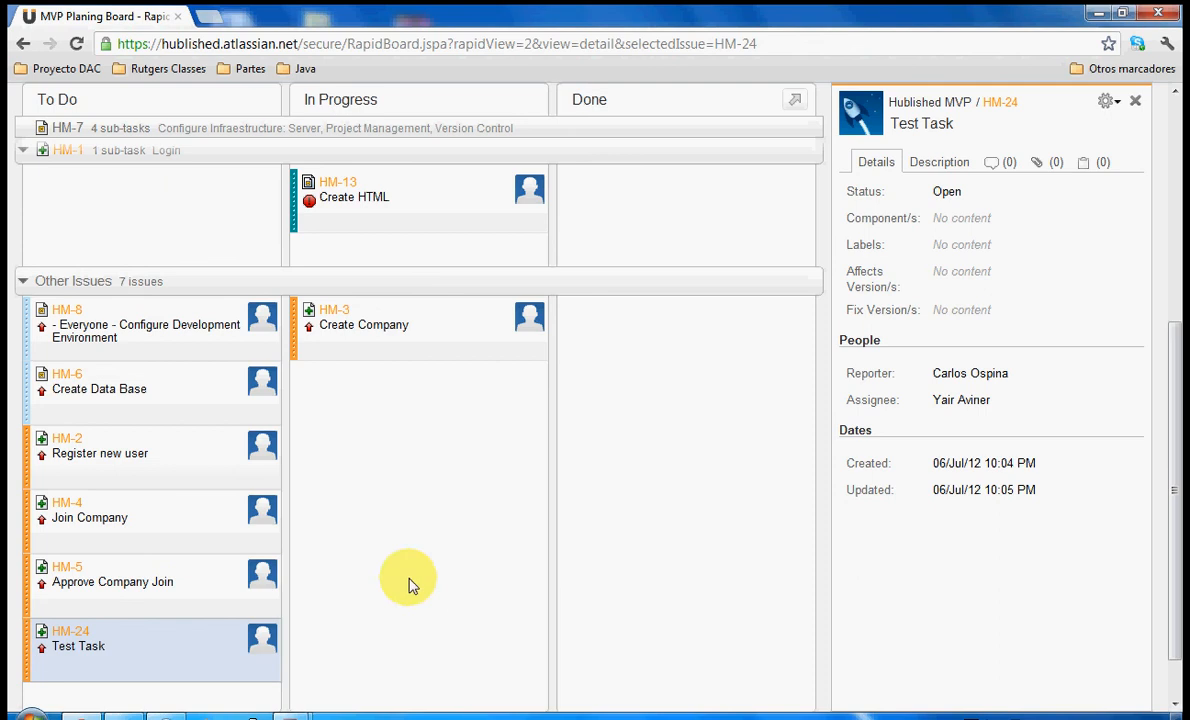
pyautogui.click(1123, 104)
pyautogui.click(1044, 176)
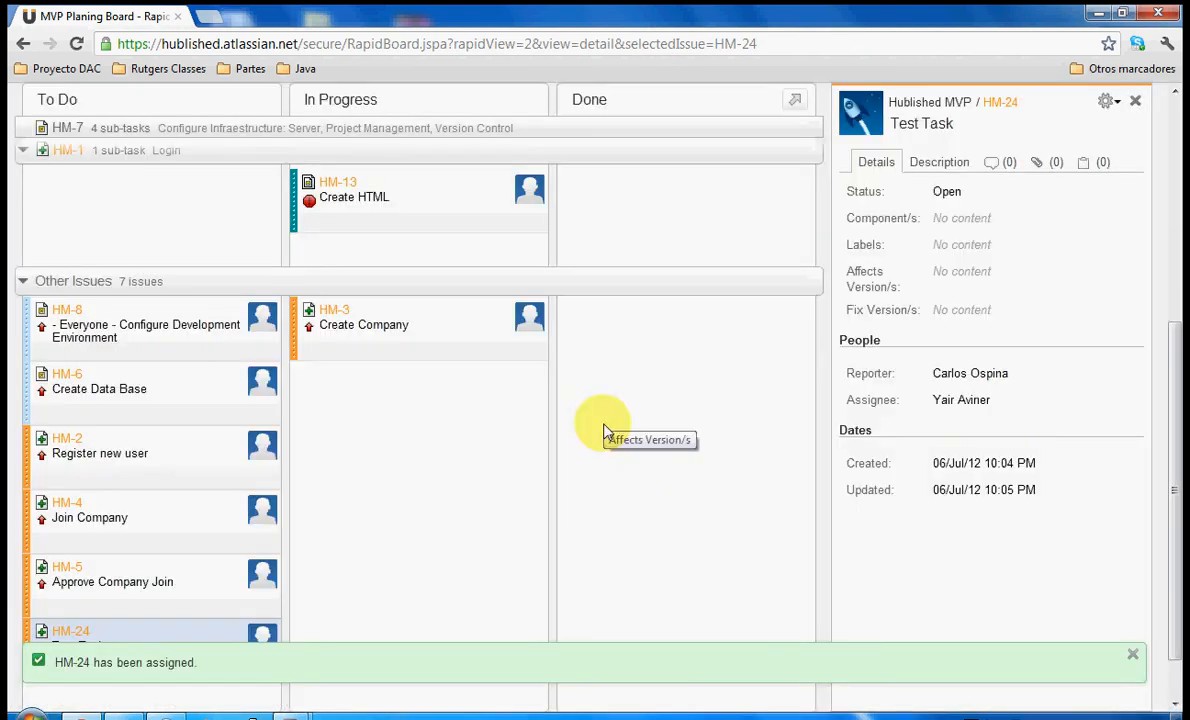
pyautogui.moveTo(125, 616); pyautogui.dragTo(367, 528)
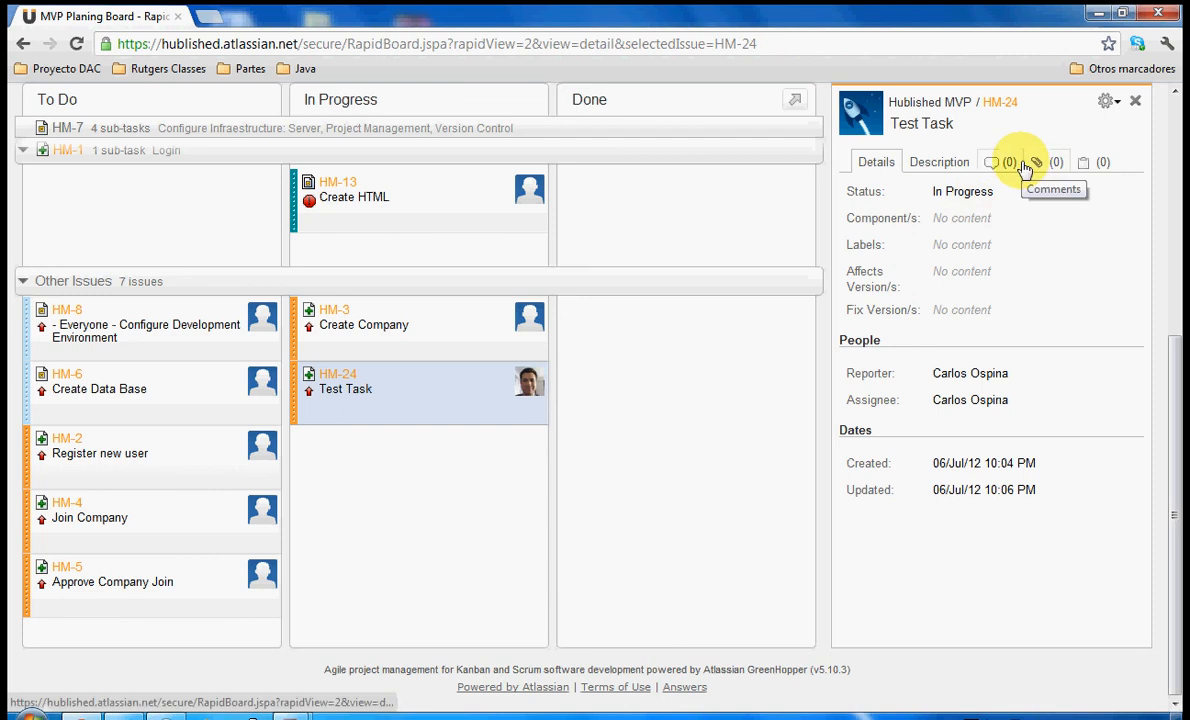
# - Create a sub-task under the HM-24 Test Task with the summary "Create HTM Pages"
pyautogui.click(1111, 104)
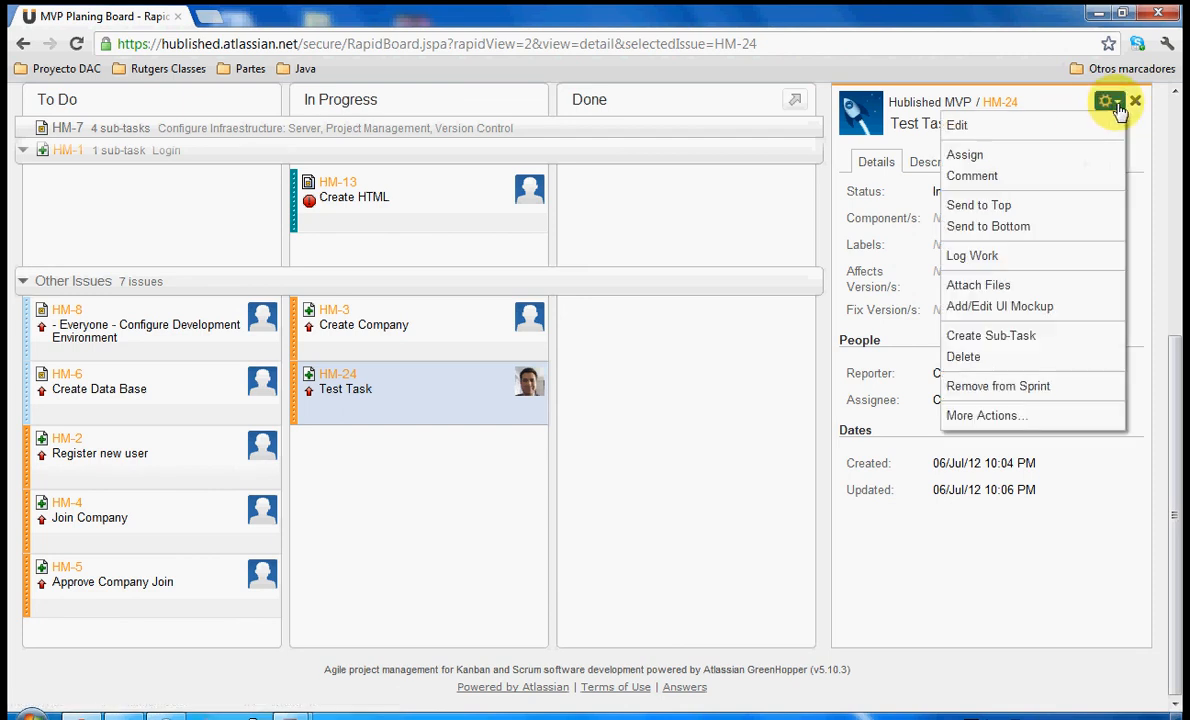
pyautogui.click(1012, 336)
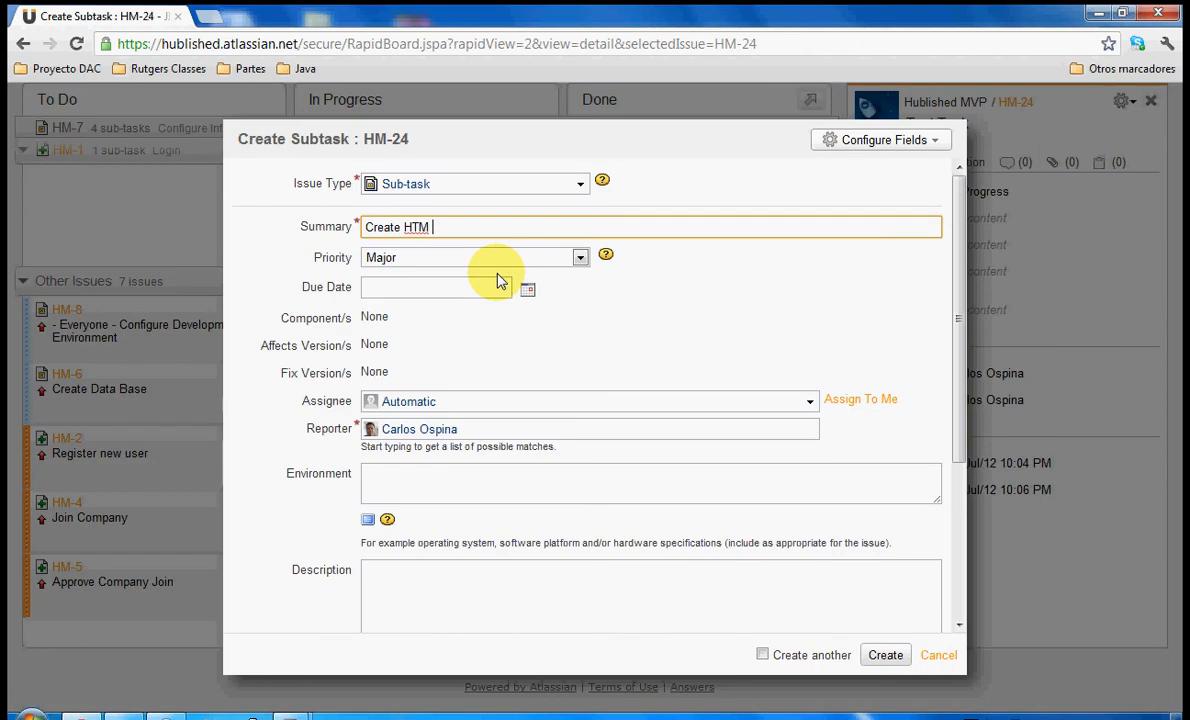
pyautogui.write('Create HTM Pages')
pyautogui.click(884, 655)
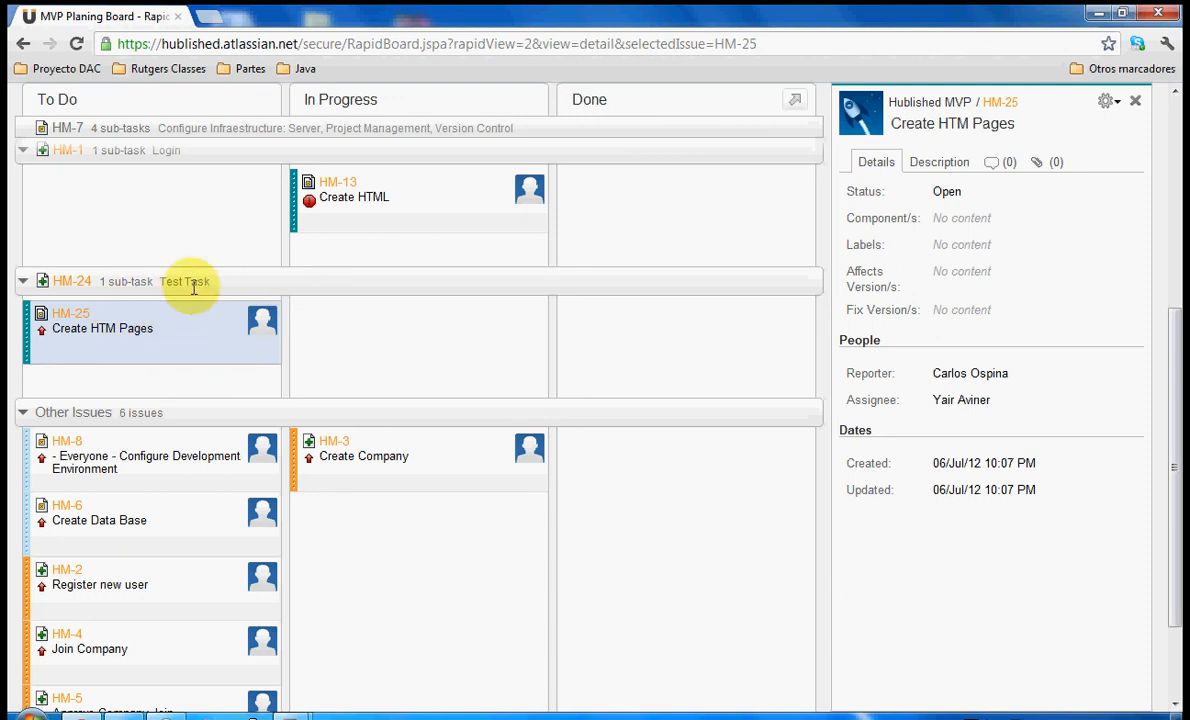
# - Create another sub-task under the HM-24 Test Task with the summary "Create SQL queries"
pyautogui.click(255, 283)
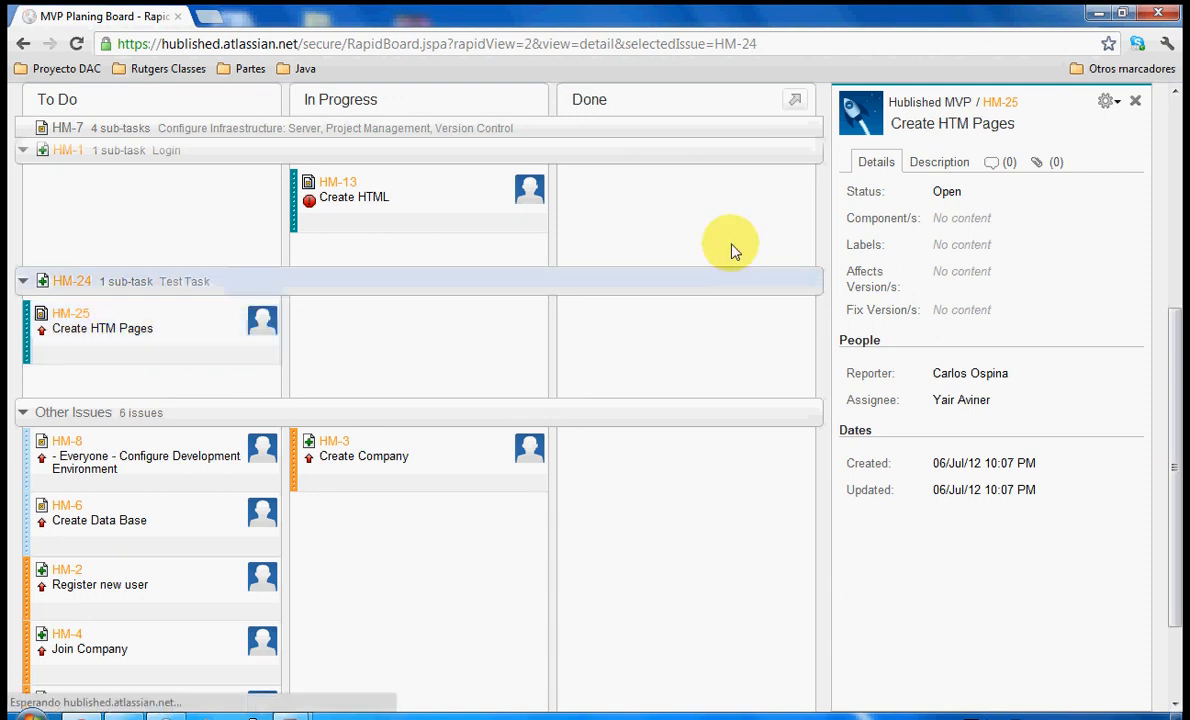
pyautogui.click(1122, 108)
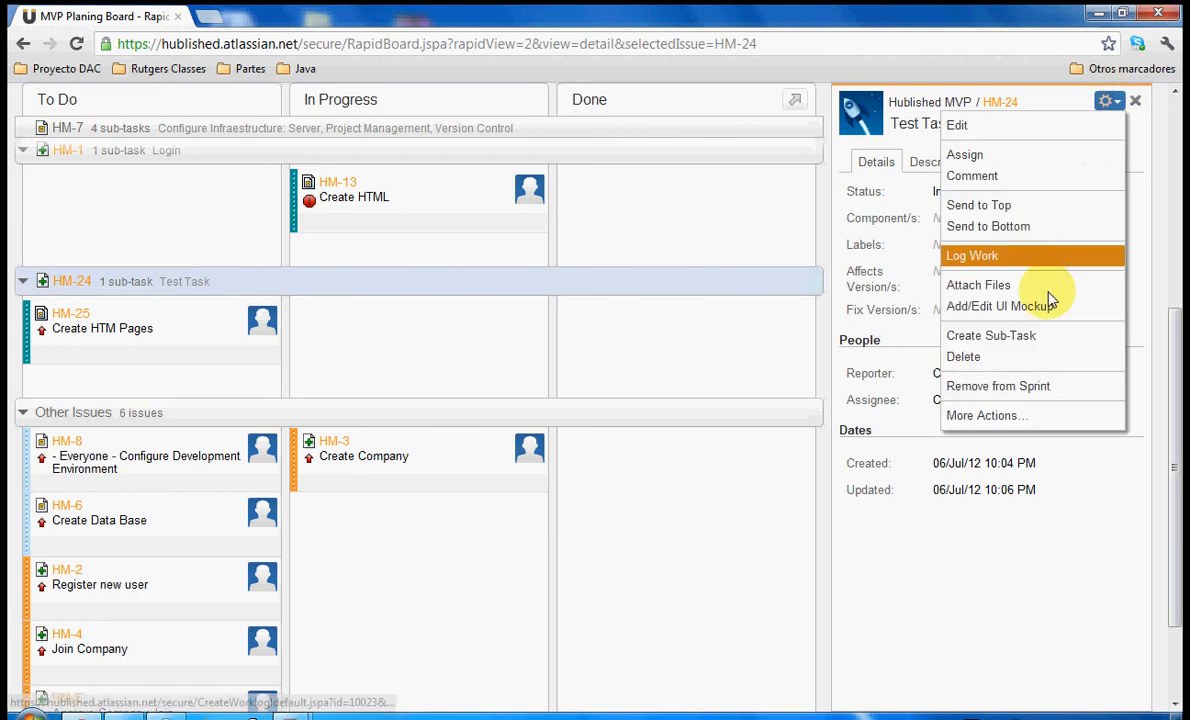
pyautogui.click(1028, 337)
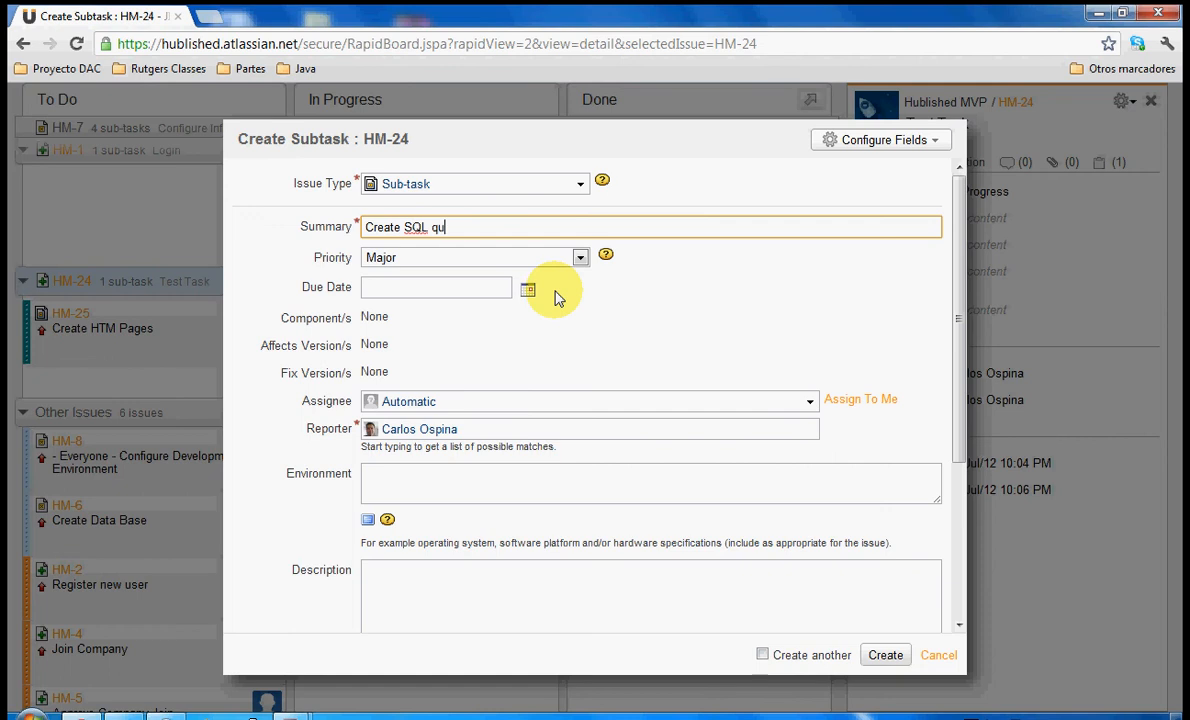
pyautogui.write('Create SQL queries')
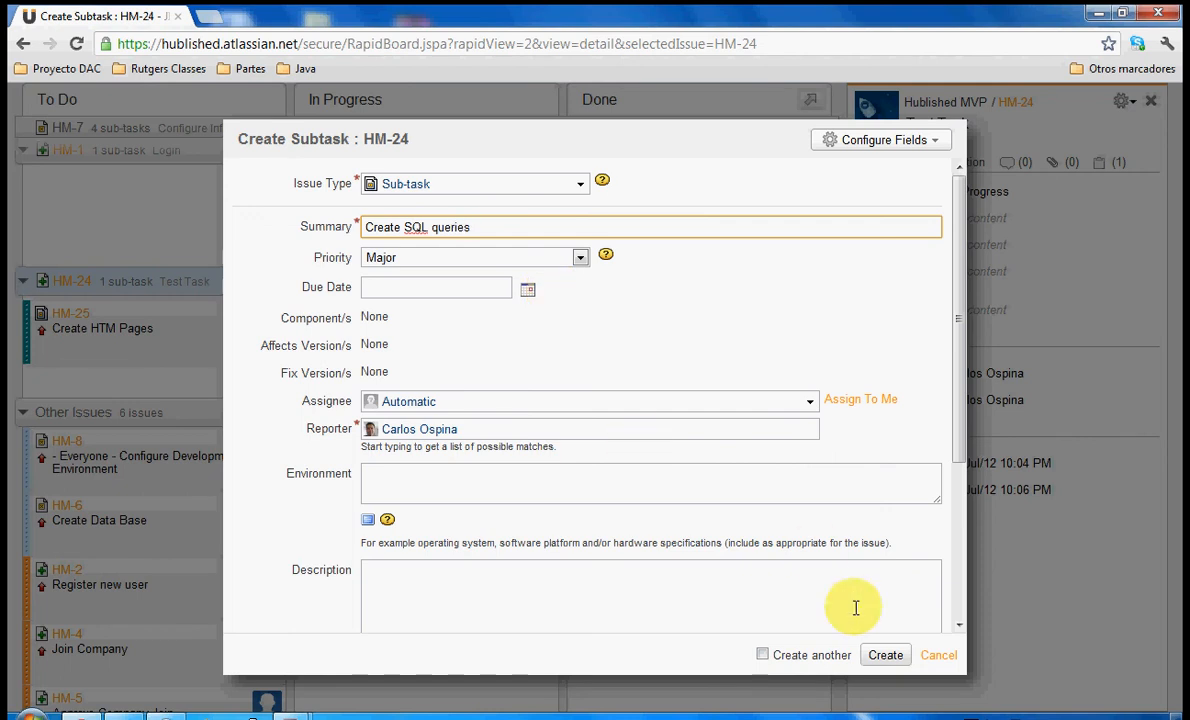
pyautogui.click(885, 655)
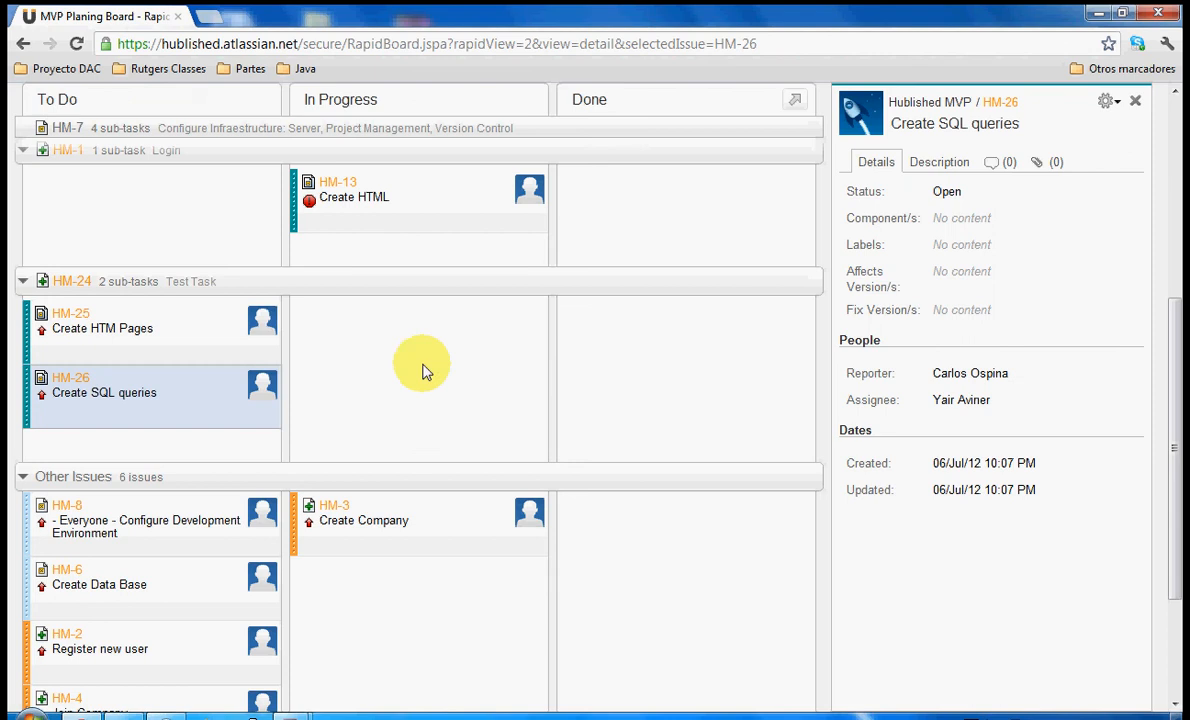
# - Assign the Create HTM Pages sub-task to yourself and move it from To Do to In Progress
pyautogui.click(217, 319)
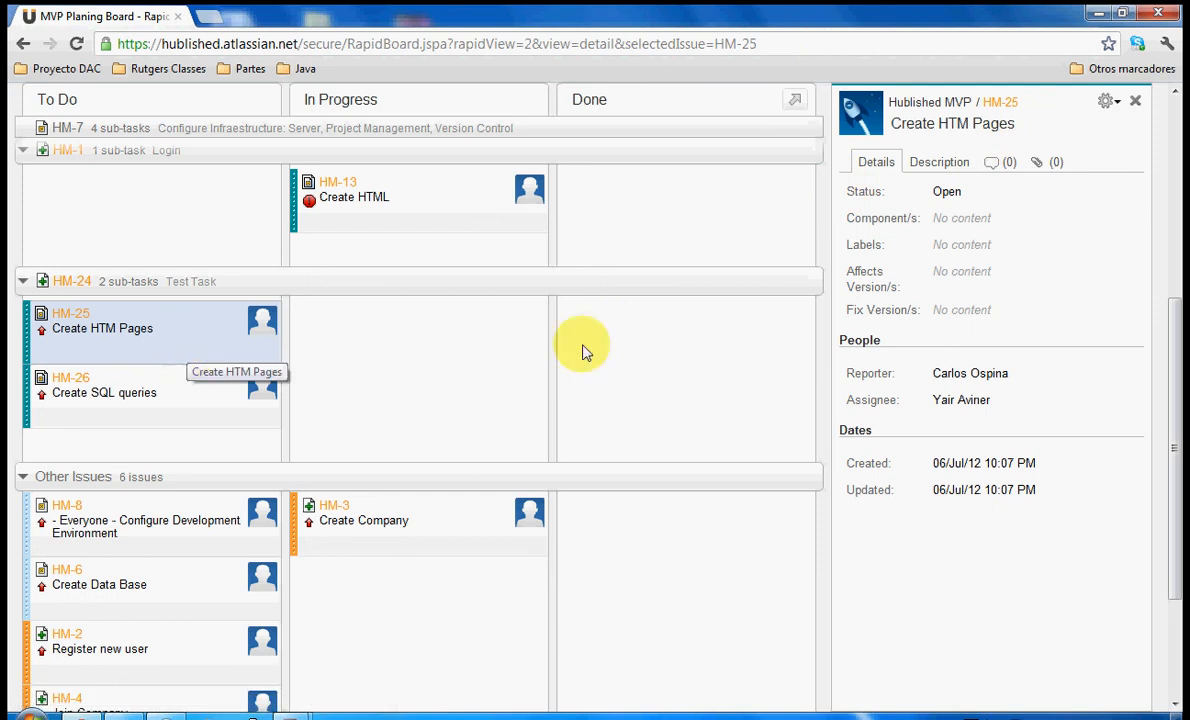
pyautogui.click(1110, 102)
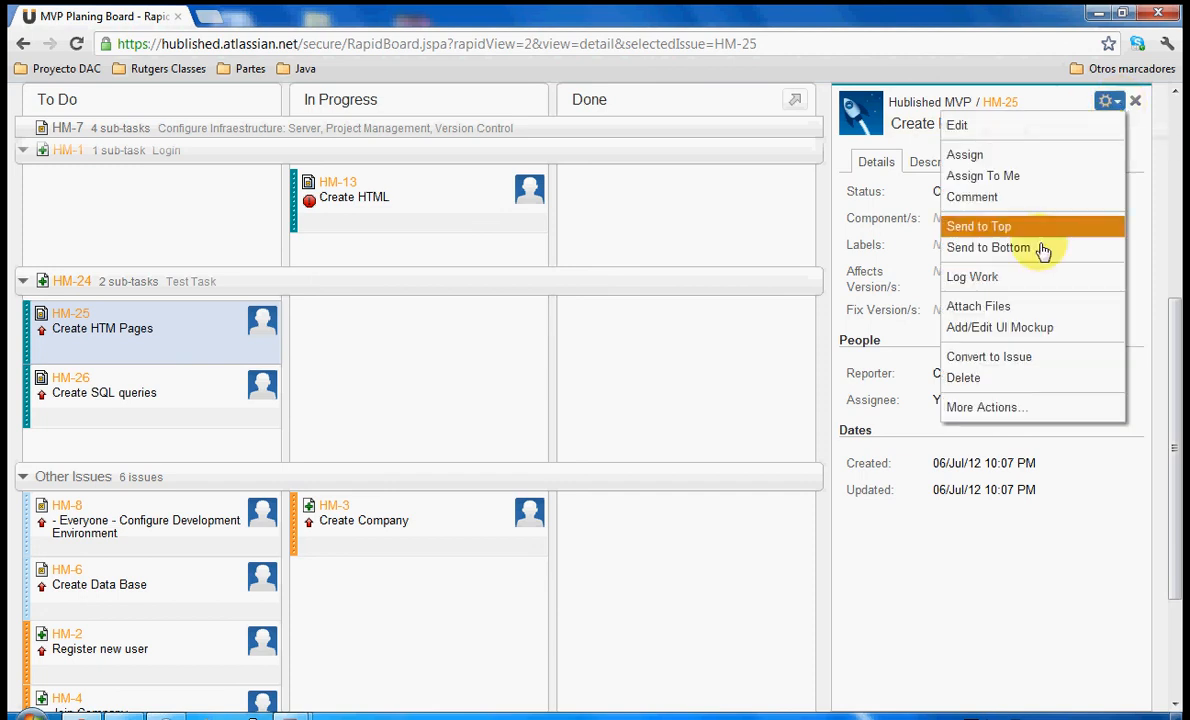
pyautogui.click(1021, 182)
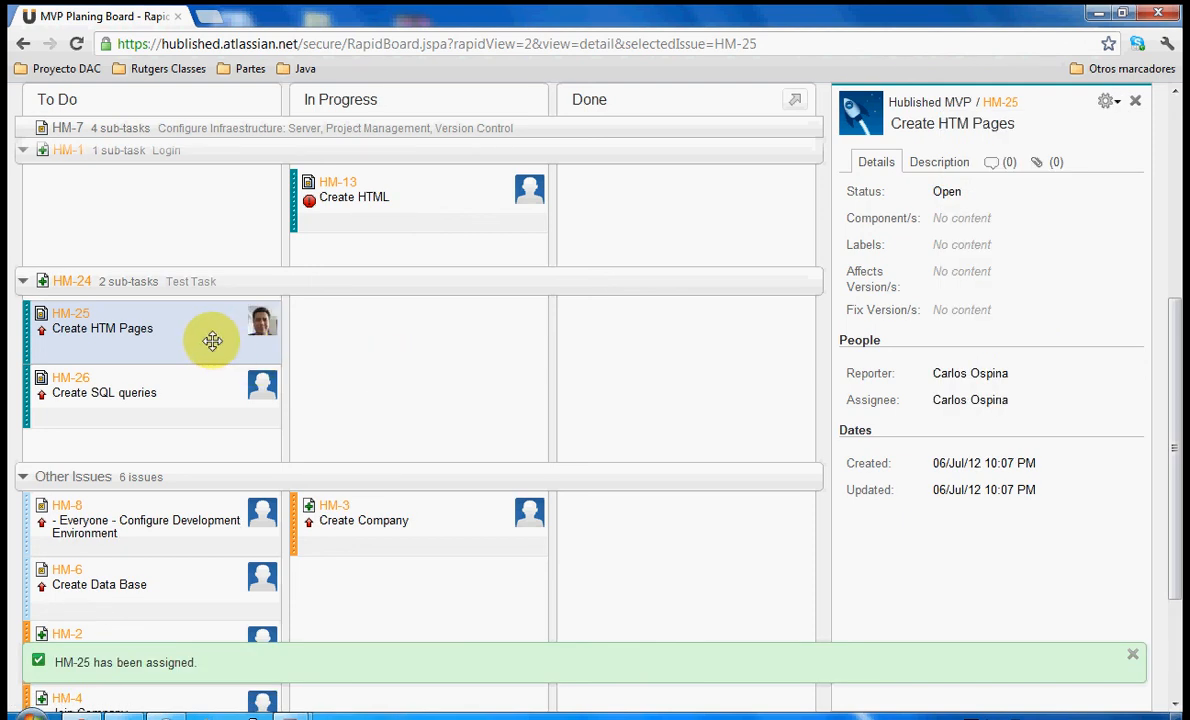
pyautogui.moveTo(211, 341); pyautogui.dragTo(458, 350)
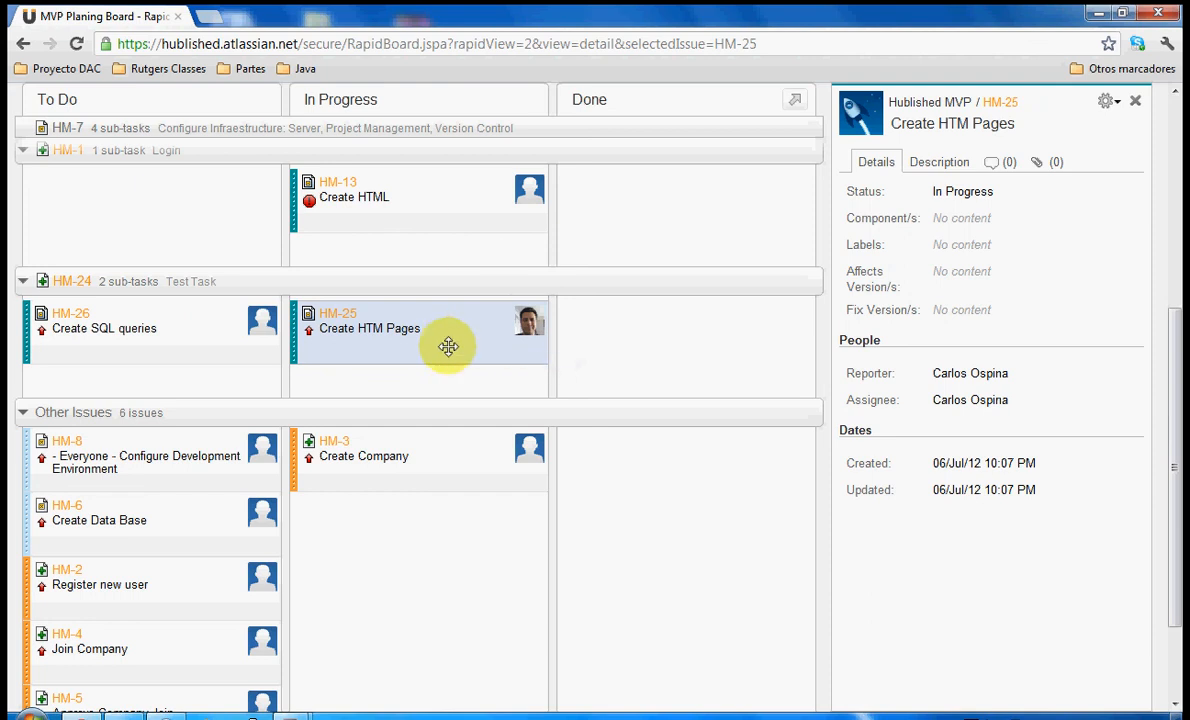
# - Add the comment "anythin important about this task..." to the Create HTM Pages sub-task
pyautogui.click(1008, 166)
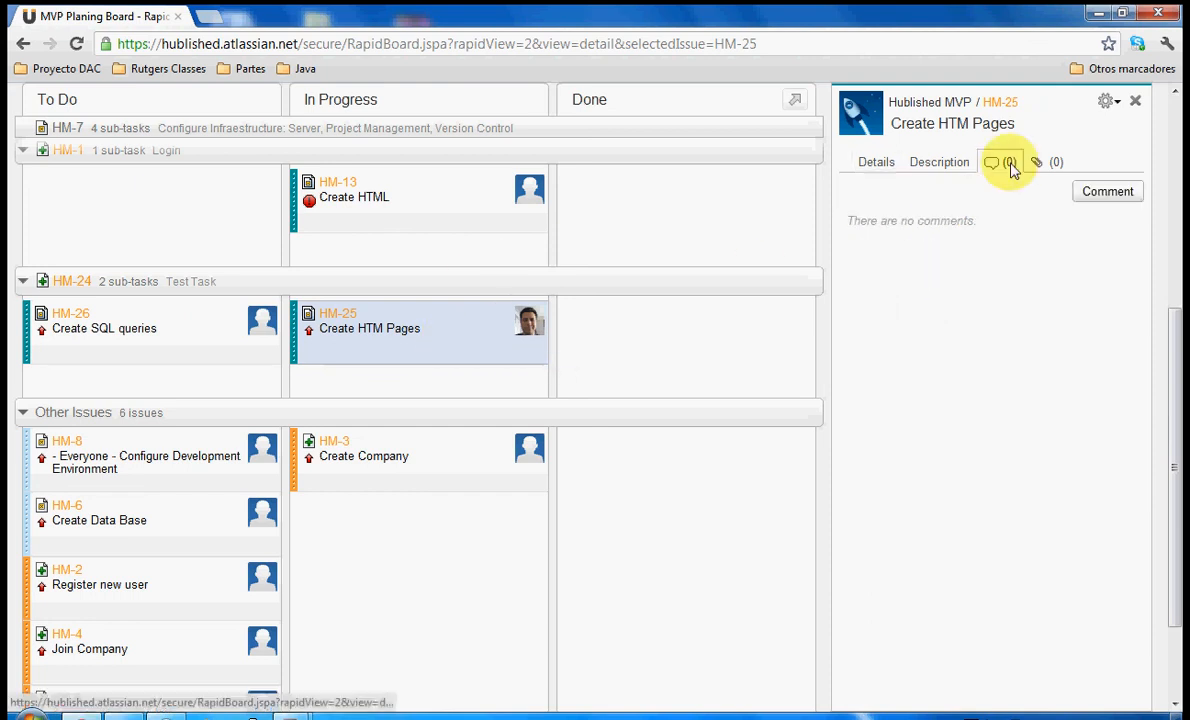
pyautogui.click(1112, 193)
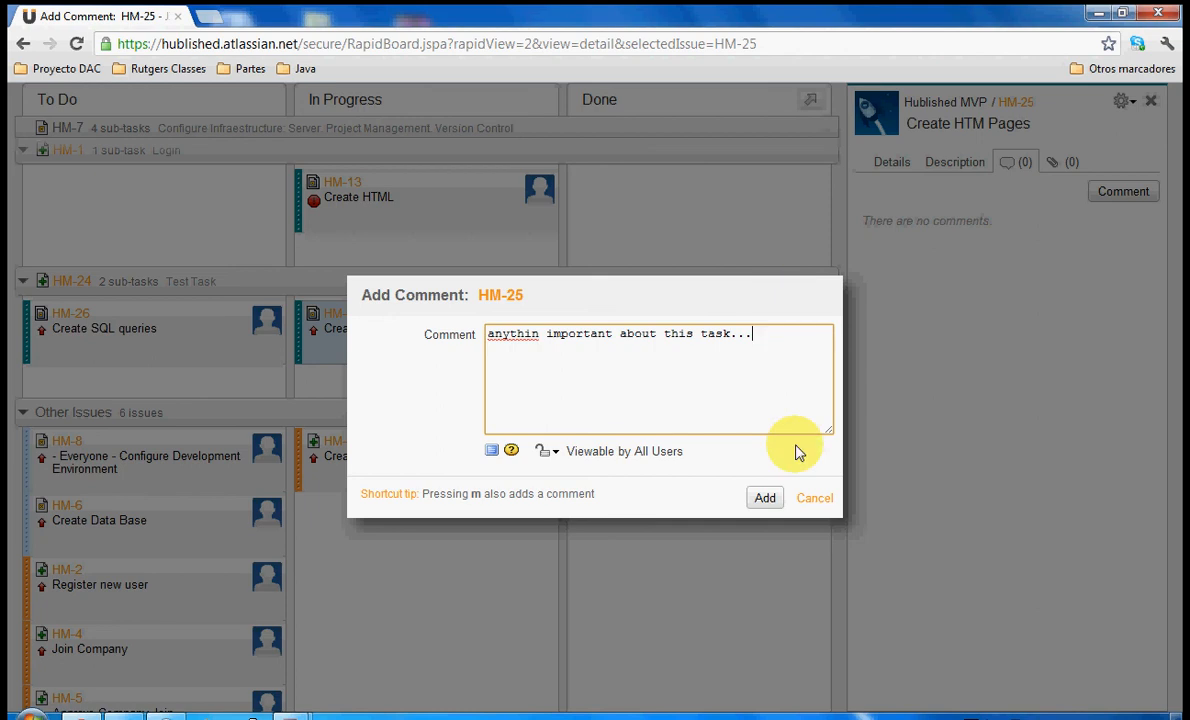
pyautogui.click(766, 497)
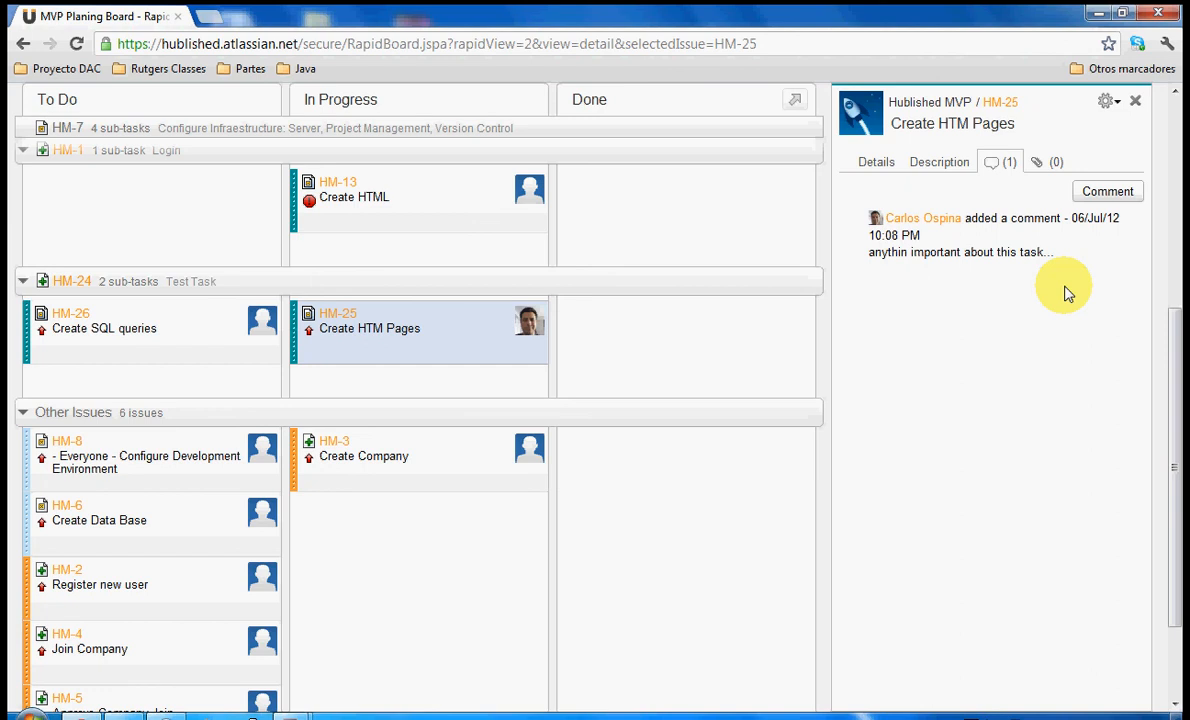
# - Return to the system dashboard and reply "you spelled wrong anything" to the HM-25 comment in the Activity Stream
pyautogui.scroll(10, 1065, 293)
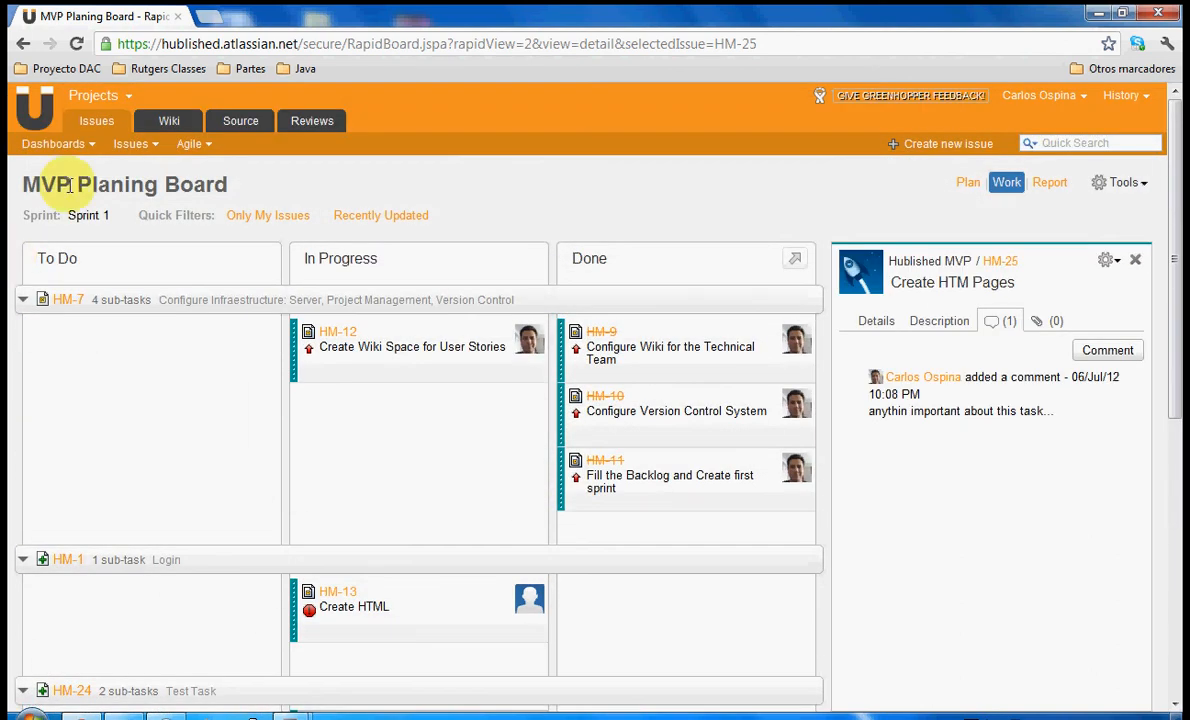
pyautogui.click(50, 144)
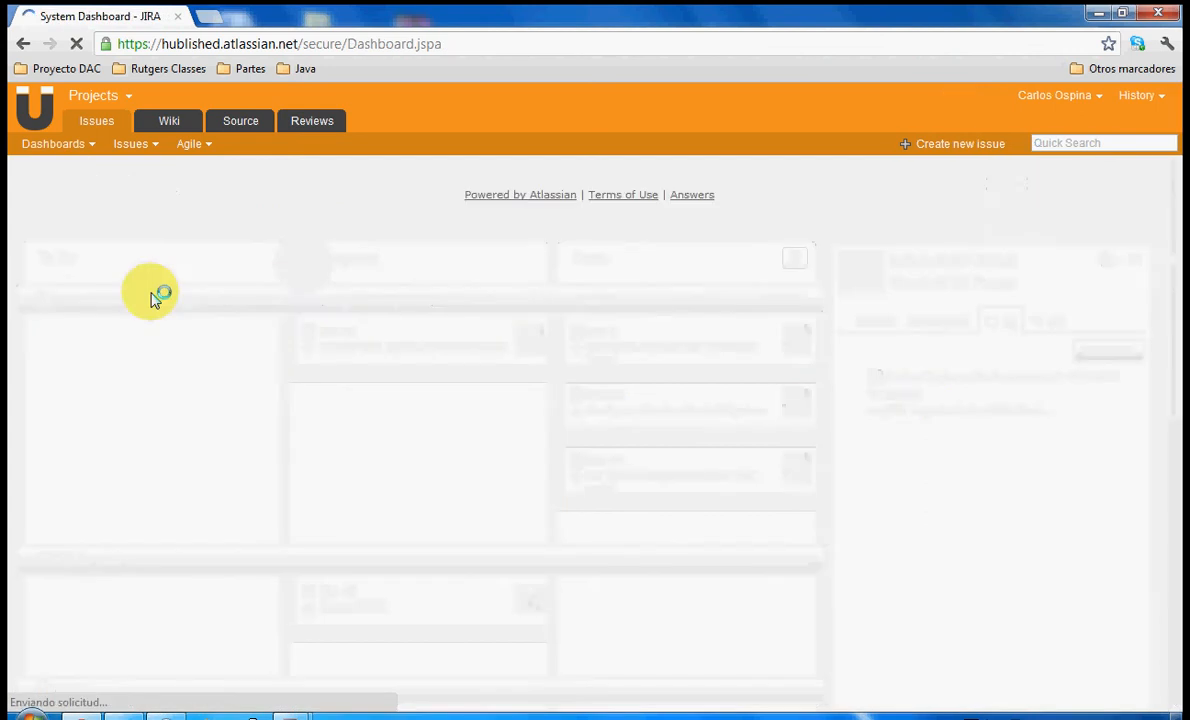
pyautogui.scroll(-1, 125, 505)
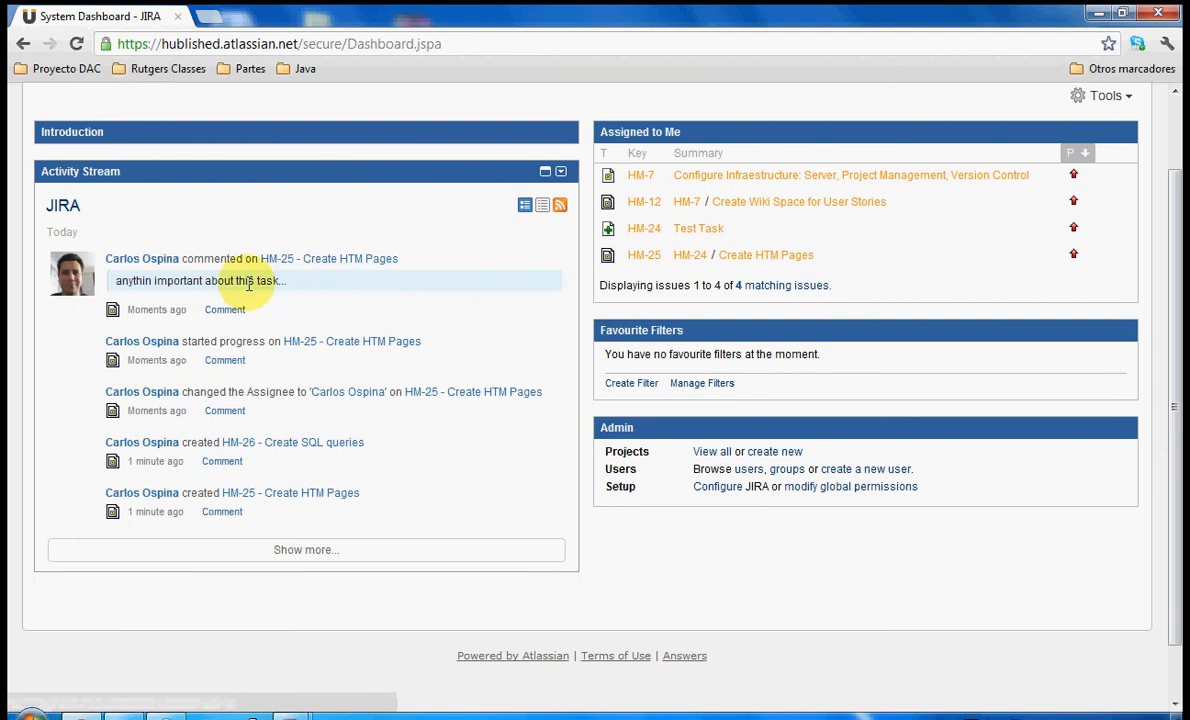
pyautogui.click(225, 309)
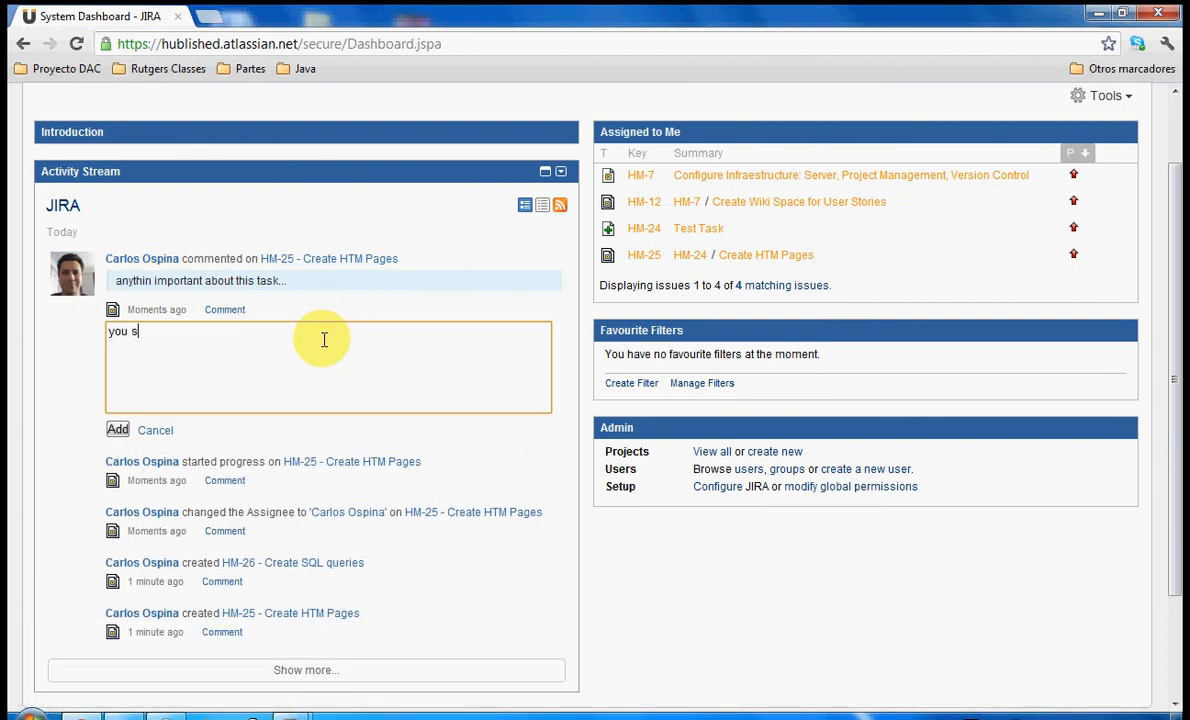
pyautogui.write('you spelled wrong anything')
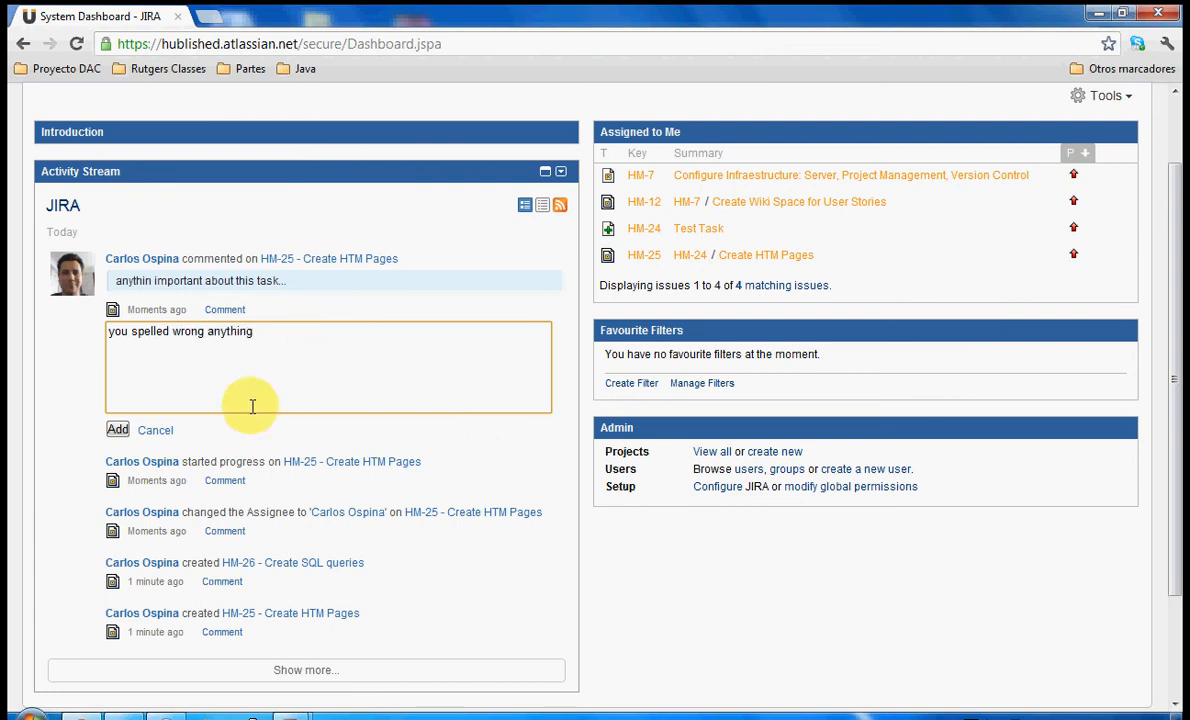
pyautogui.click(117, 429)
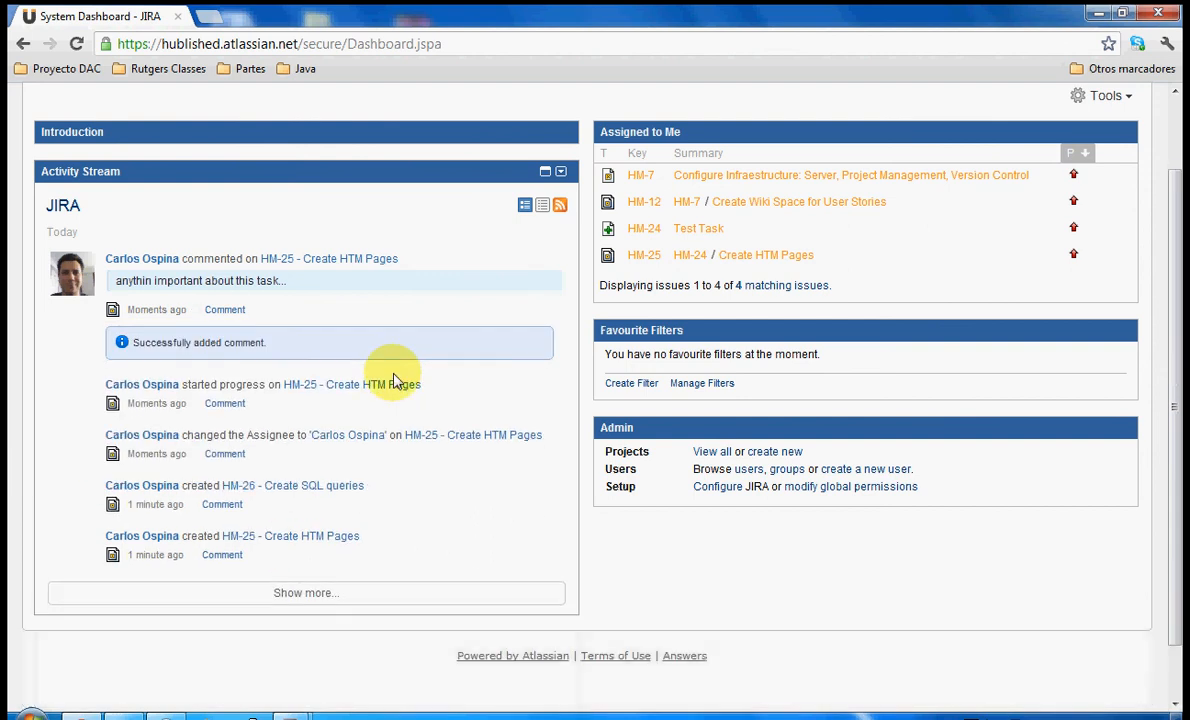
pyautogui.scroll(2, 395, 378)
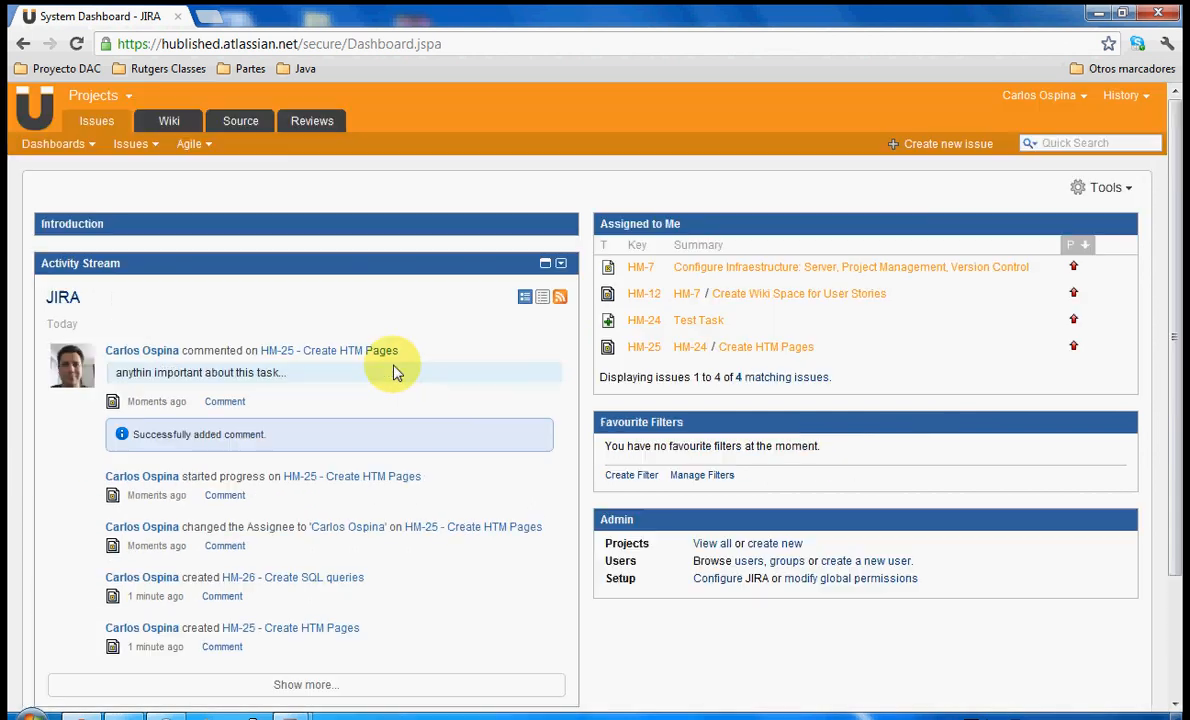
# - Open the Rapid Board and review the comments on the Create HTM Pages and Create SQL queries sub-tasks of HM-24
pyautogui.click(209, 145)
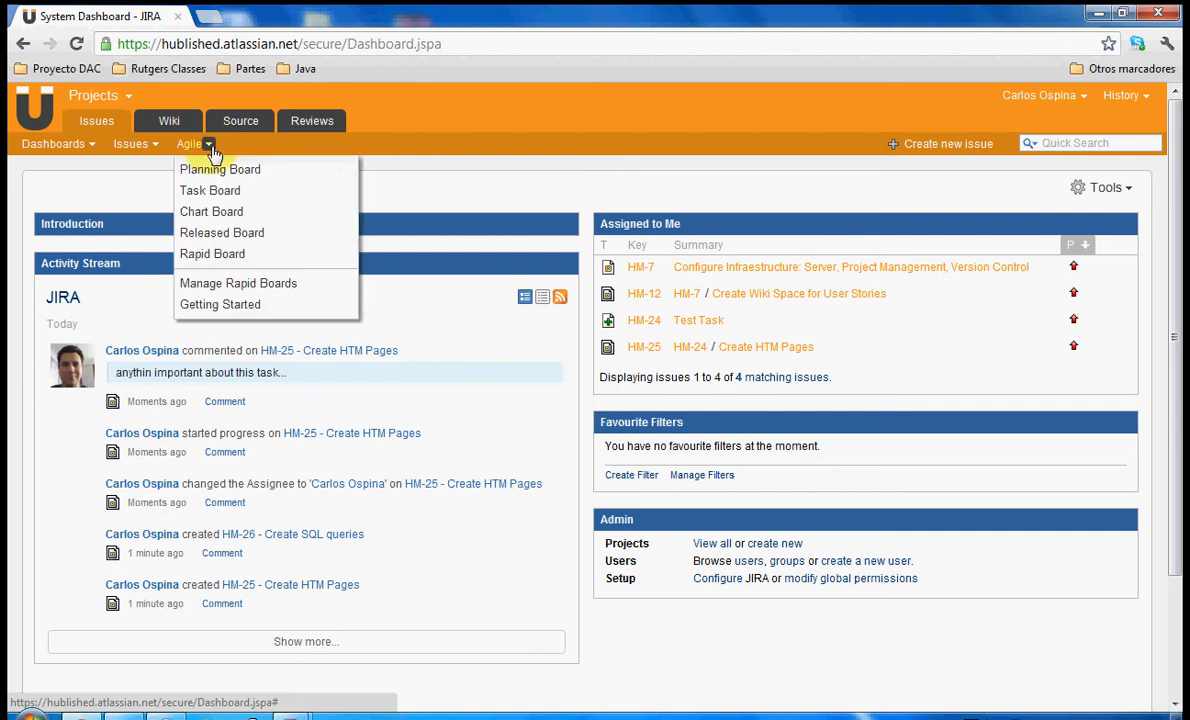
pyautogui.click(246, 258)
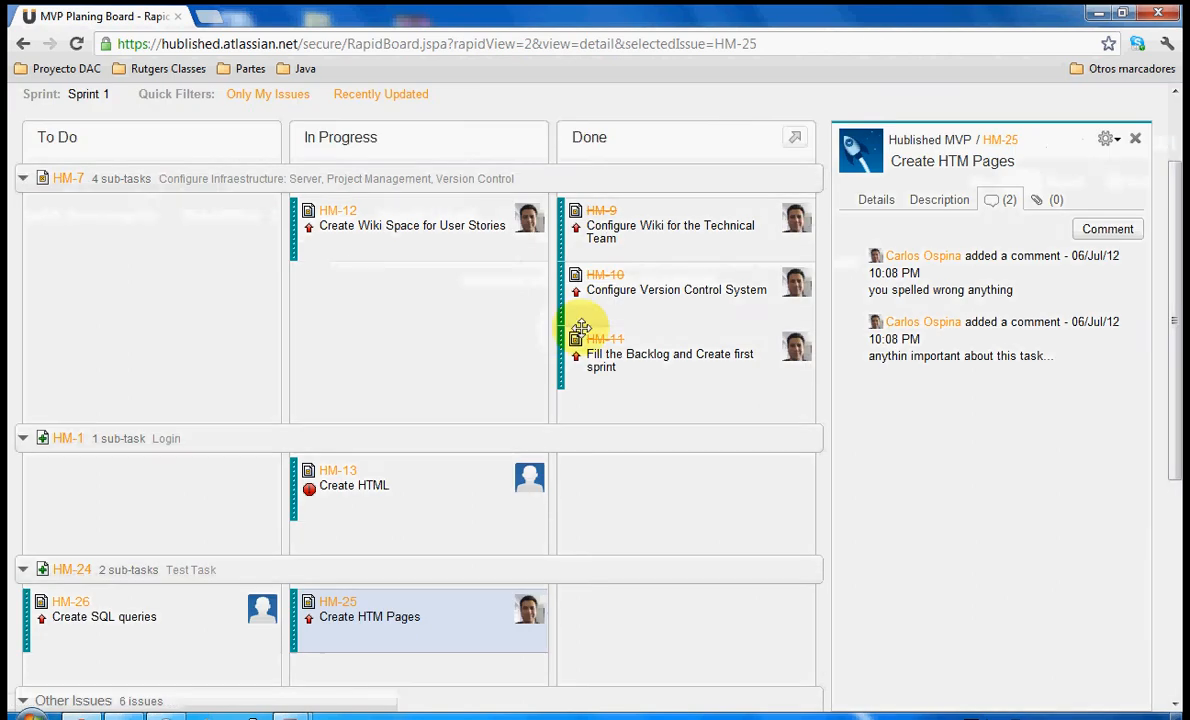
pyautogui.scroll(-2, 399, 281)
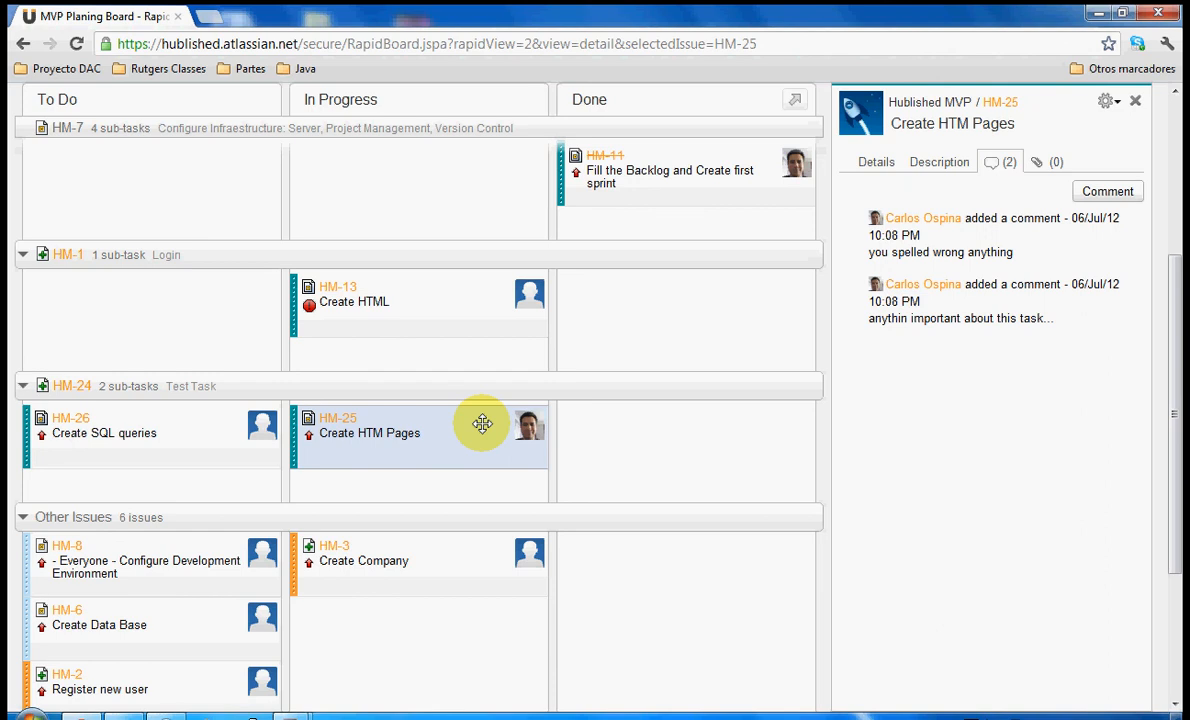
pyautogui.click(181, 451)
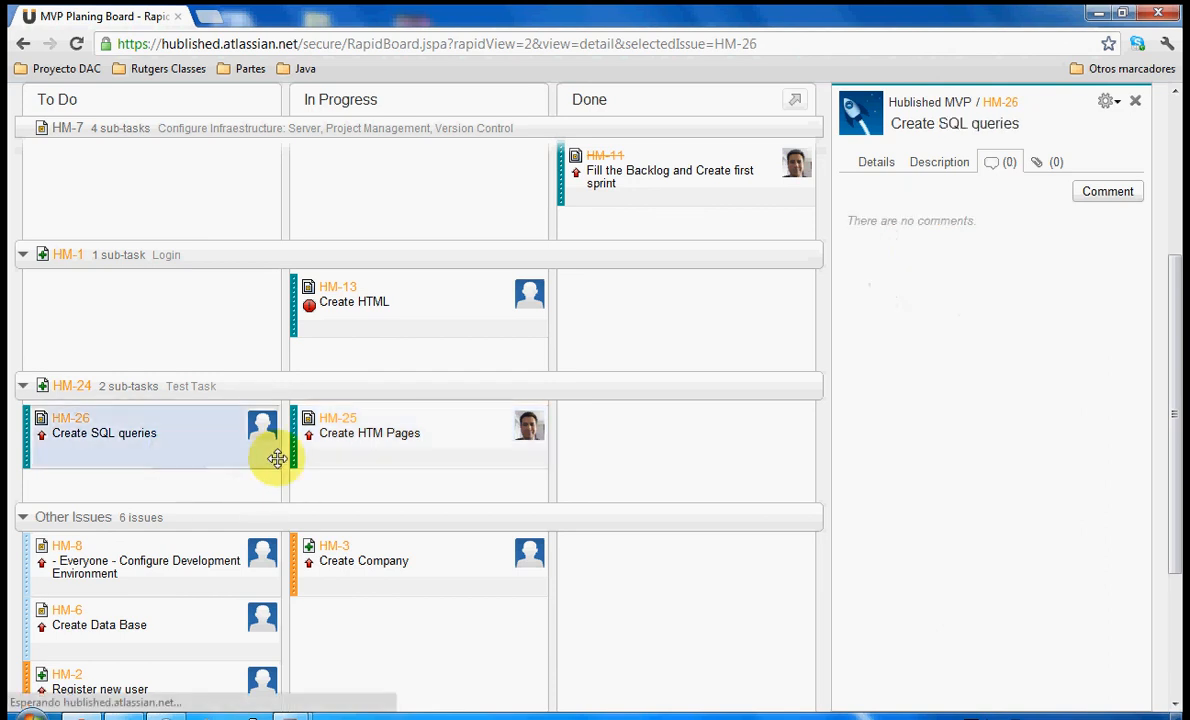
pyautogui.click(356, 457)
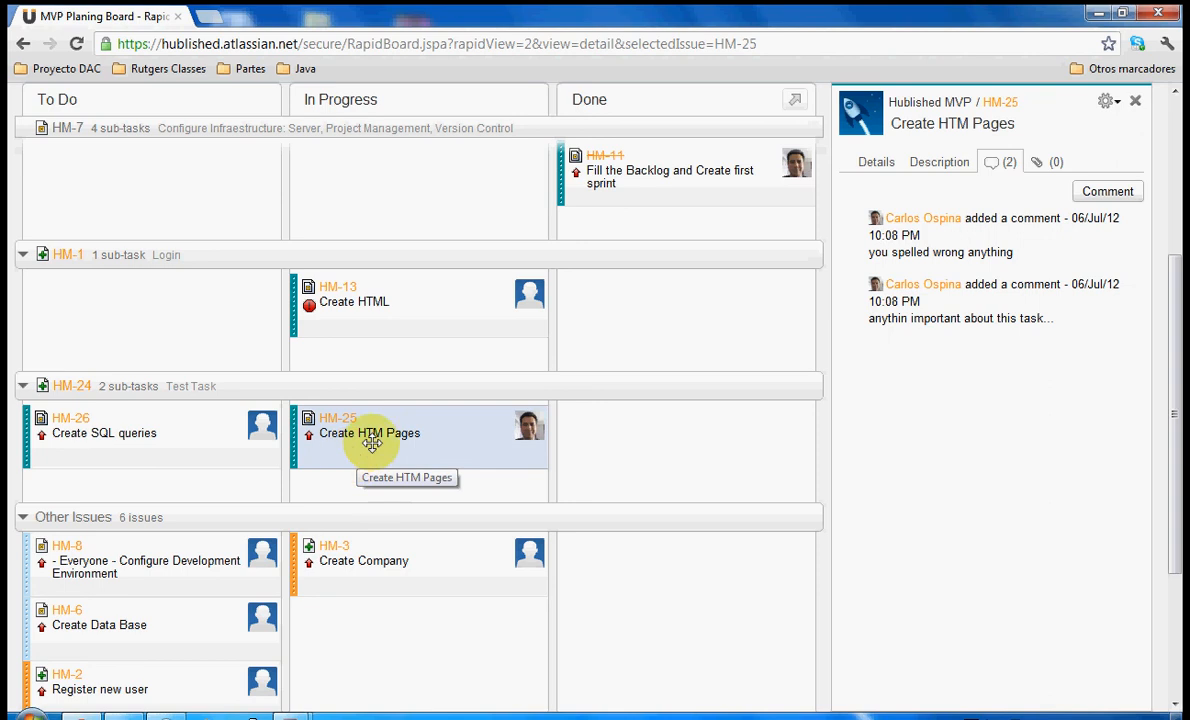
pyautogui.click(191, 440)
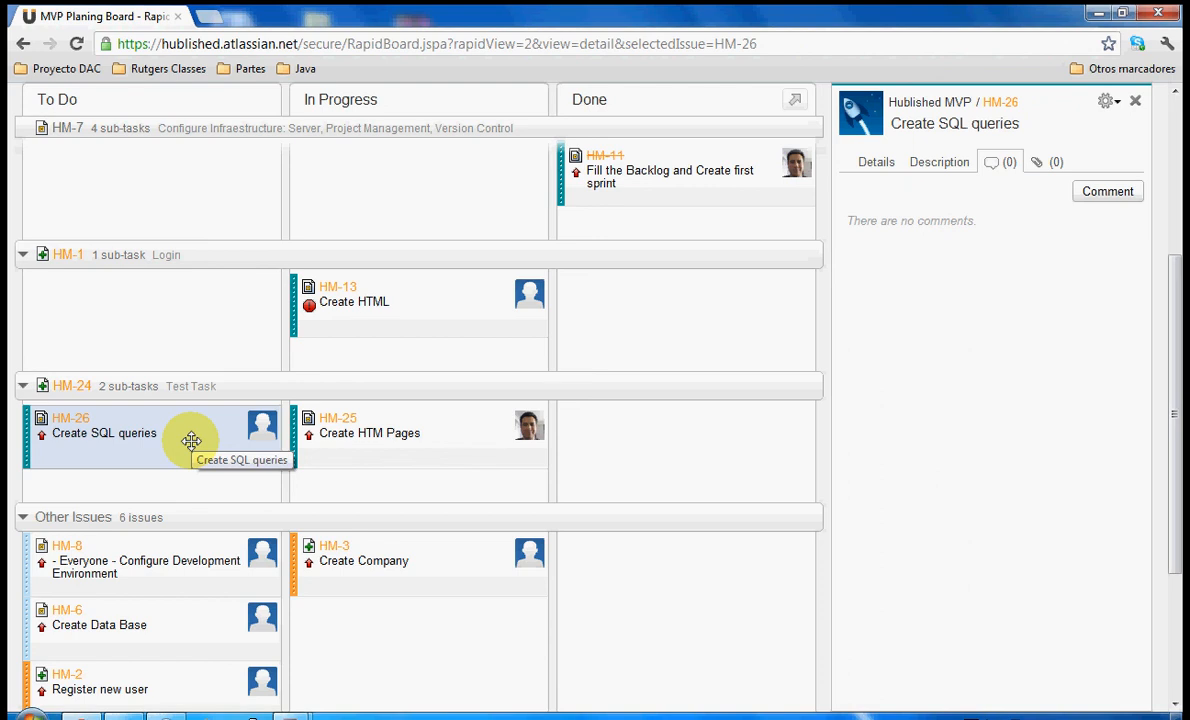
# - Move the Create HTM Pages sub-task to Done, resolving it as Fixed with 1h spent and the comment "Completed succesfully"
pyautogui.moveTo(367, 438); pyautogui.dragTo(663, 452)
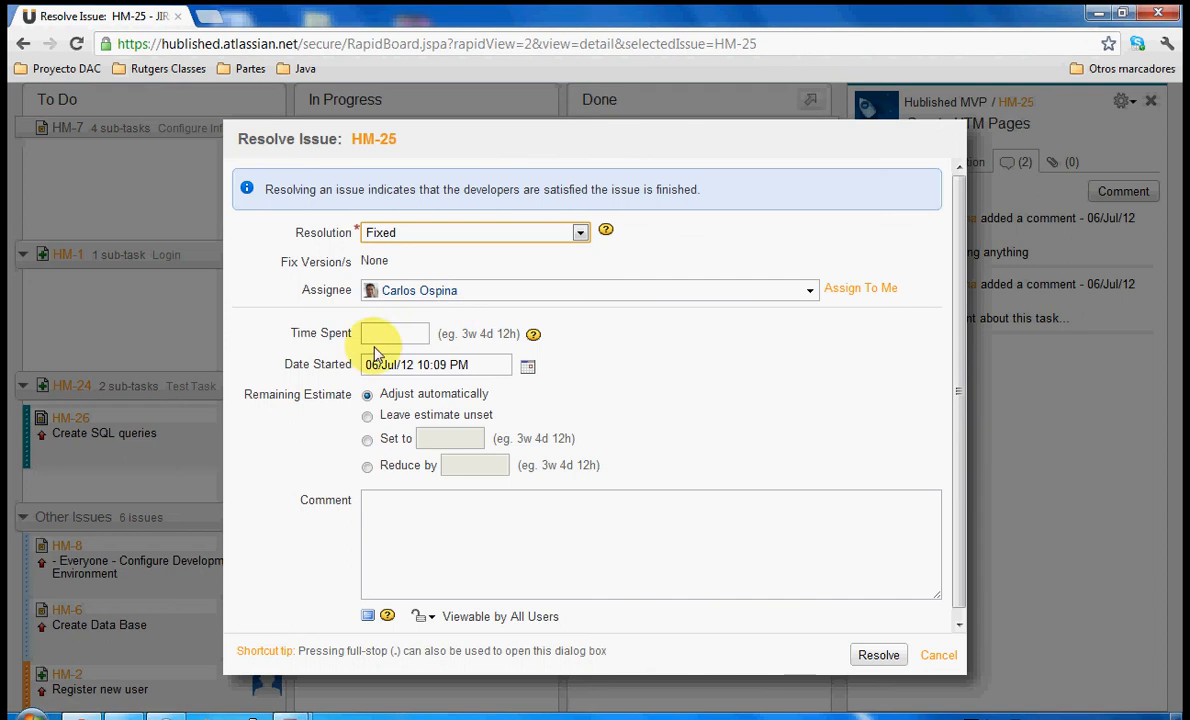
pyautogui.click(388, 333)
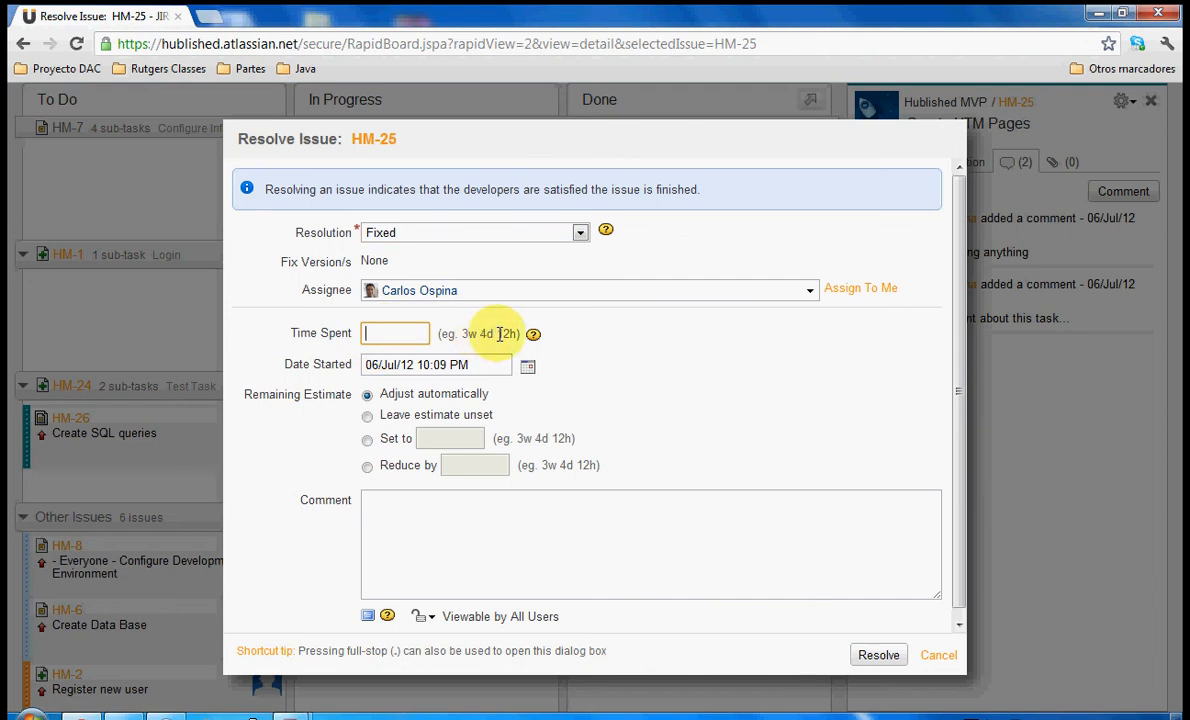
pyautogui.click(459, 568)
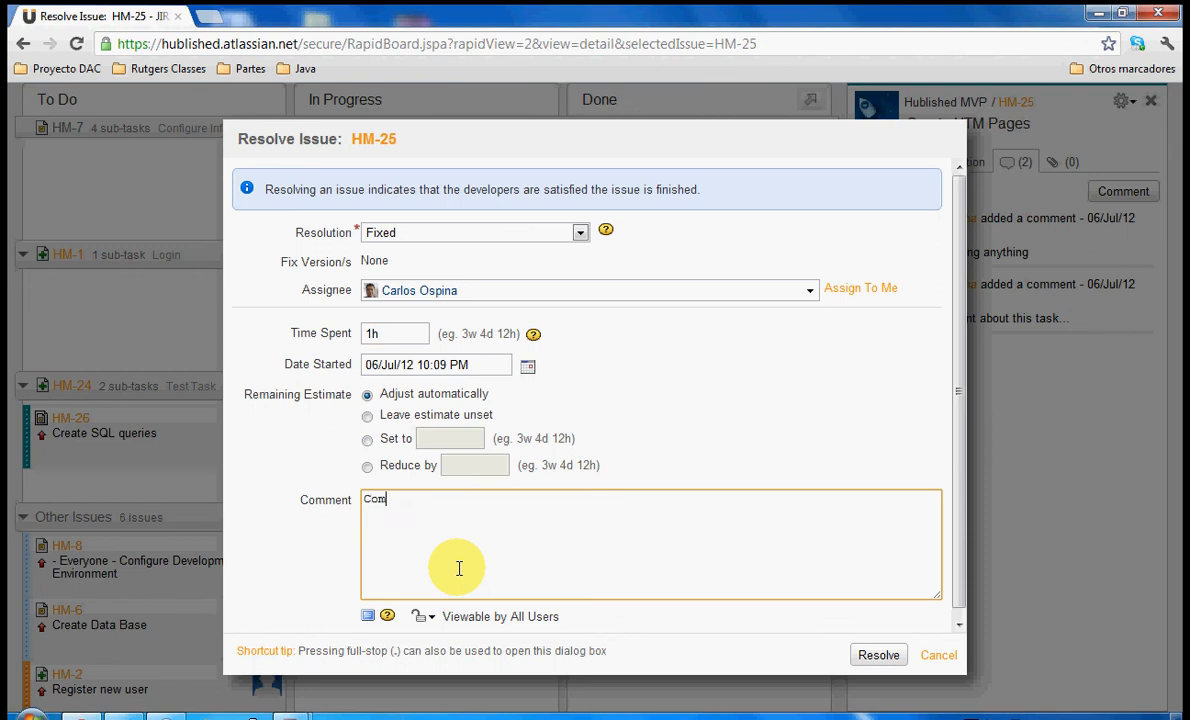
pyautogui.write('Completed succesfully')
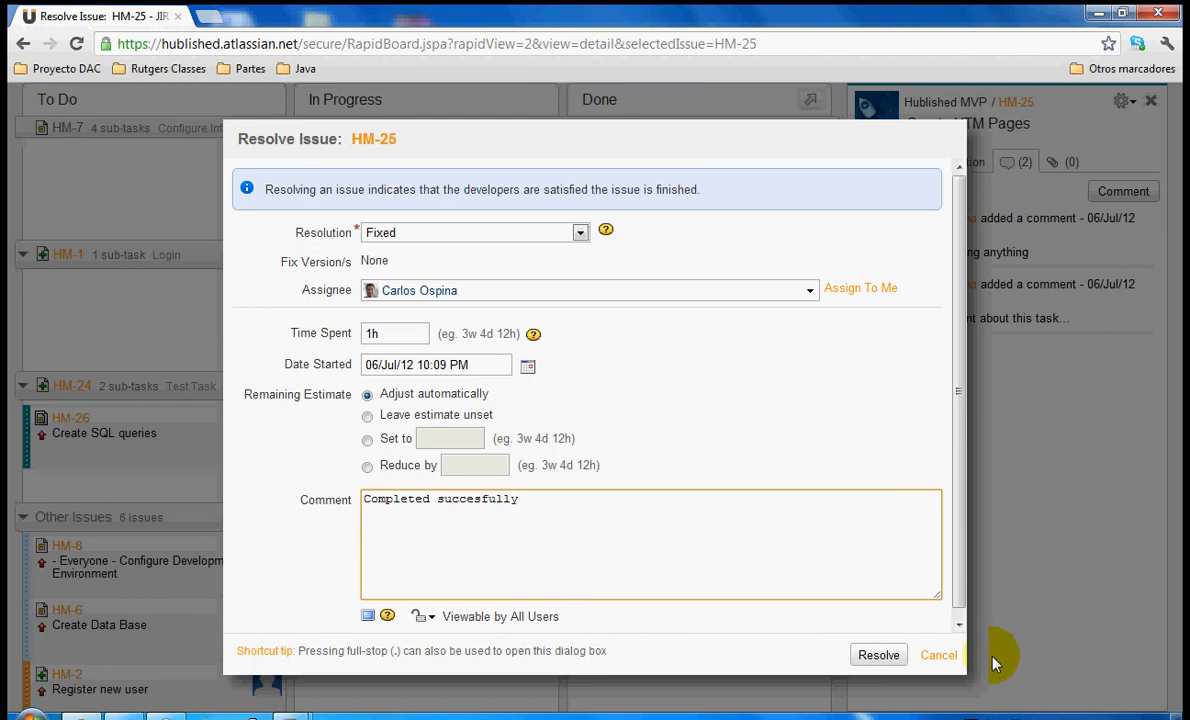
pyautogui.click(878, 655)
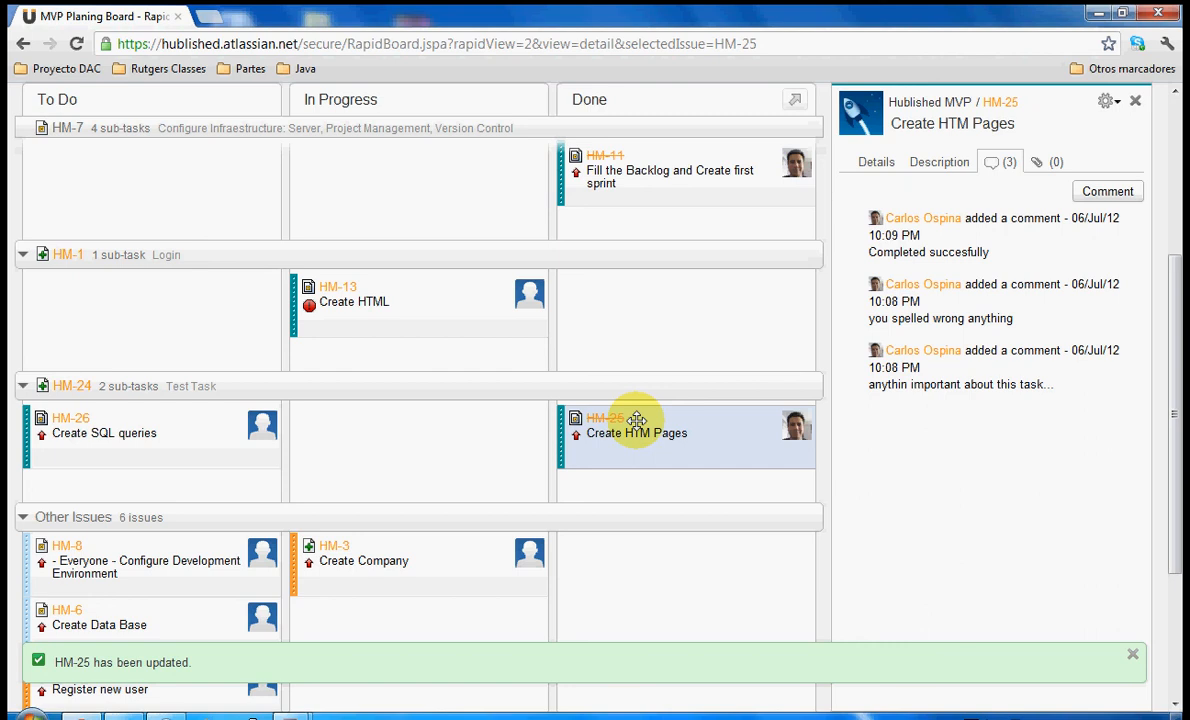
# - Open the full HM-6 Create Data Base issue from the board and view its linked Database Diagram wiki page
pyautogui.scroll(-3, 324, 418)
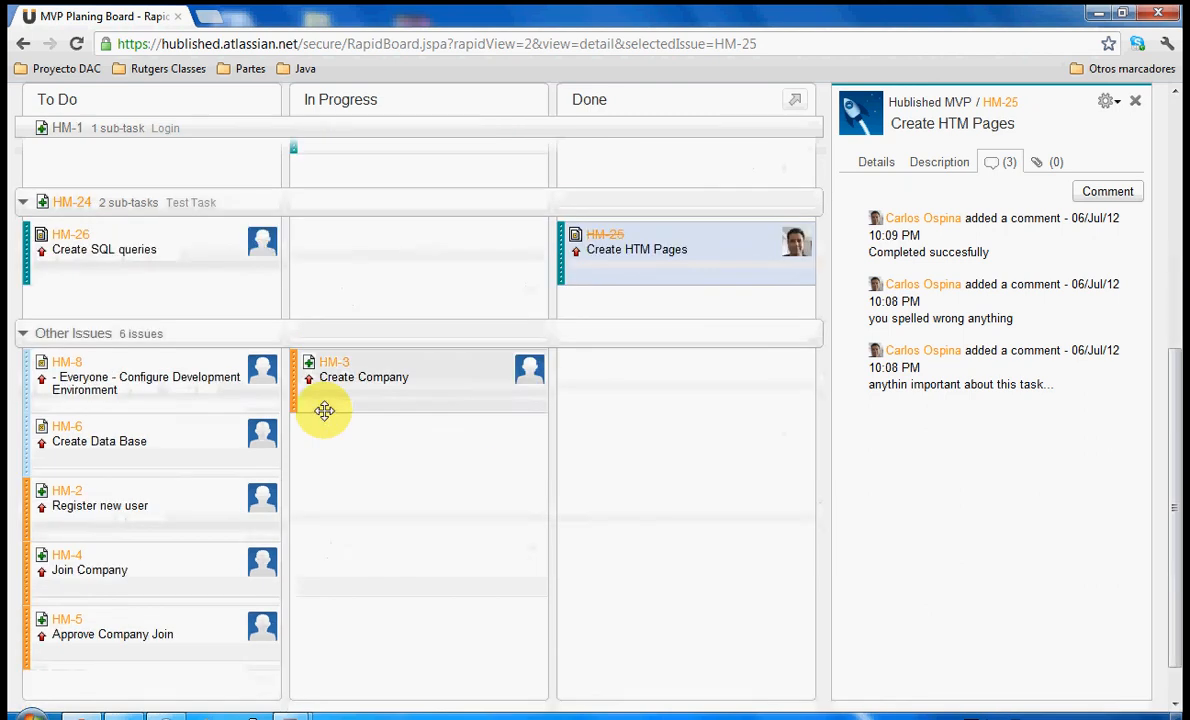
pyautogui.click(108, 441)
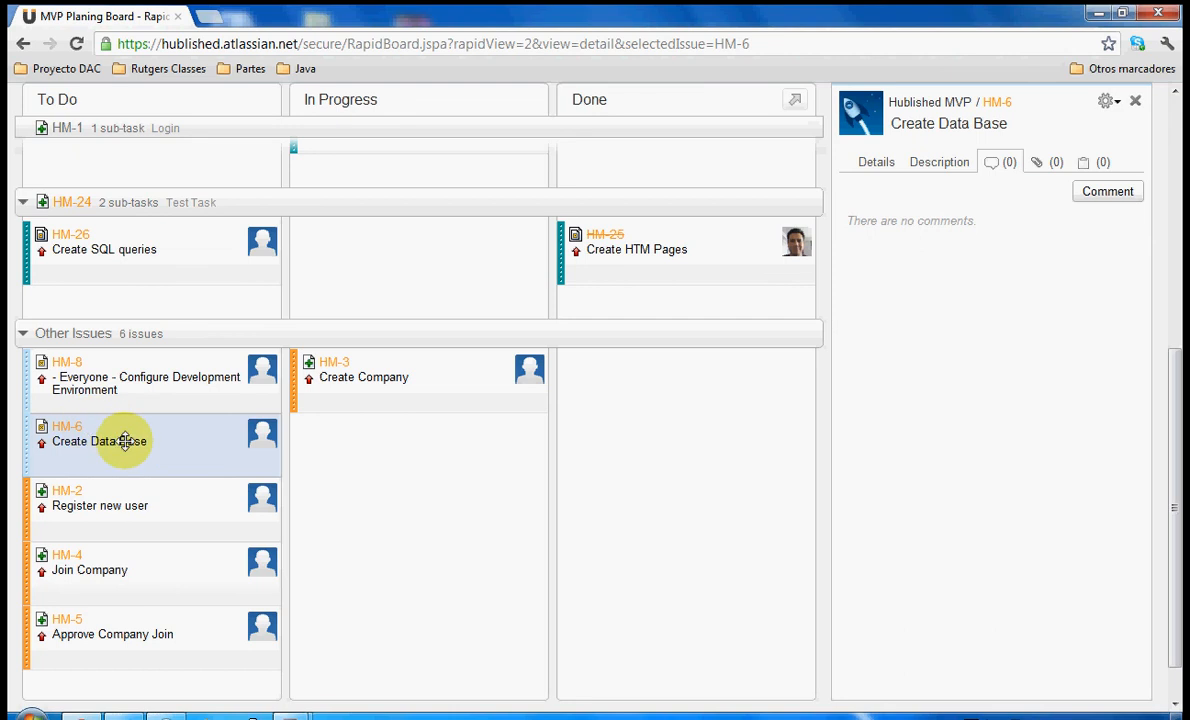
pyautogui.click(1001, 107)
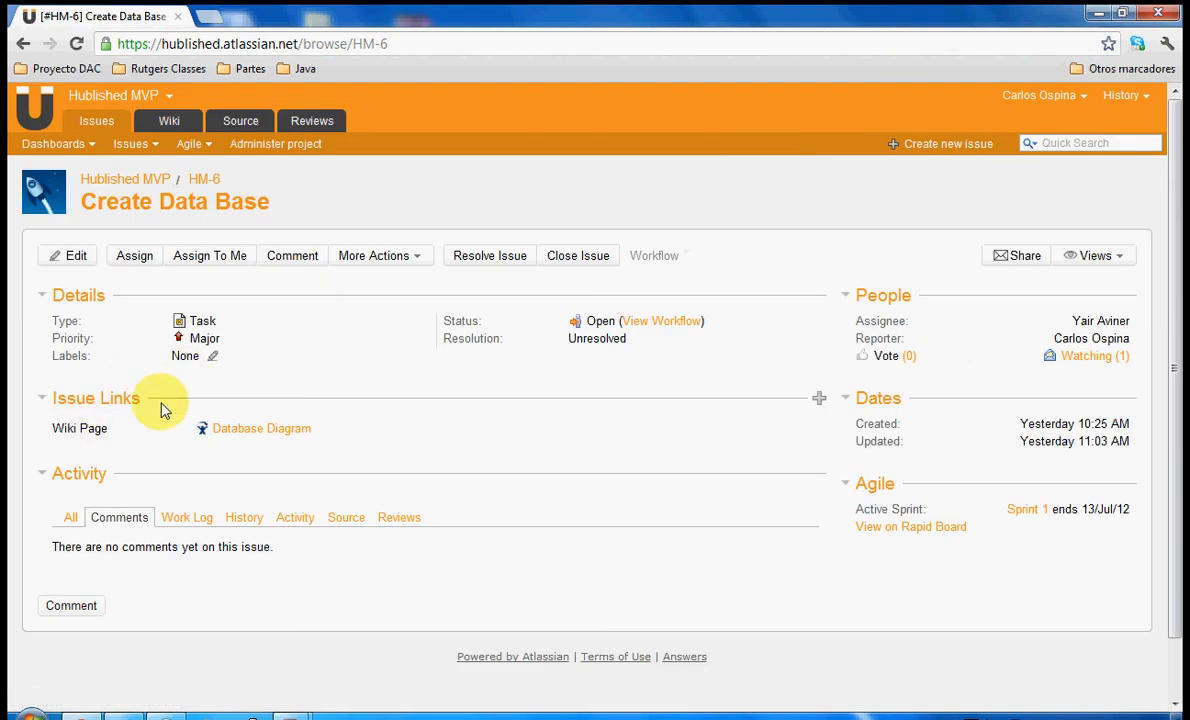
pyautogui.click(247, 432)
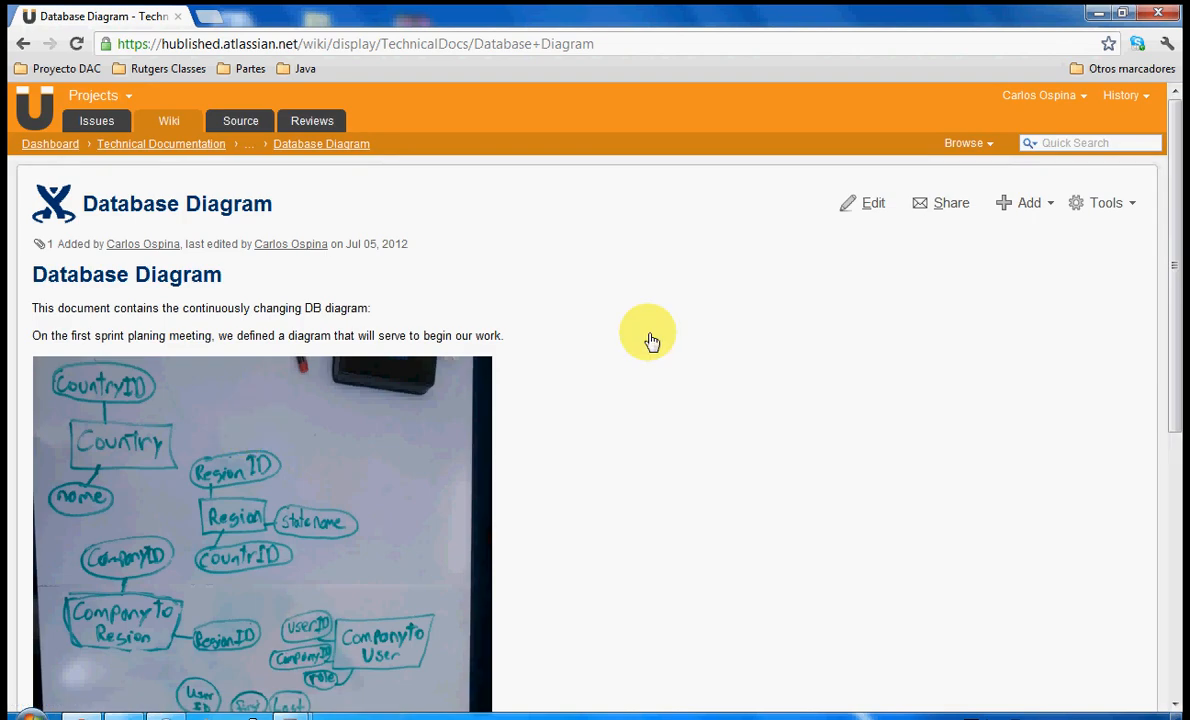
pyautogui.scroll(-1, 527, 407)
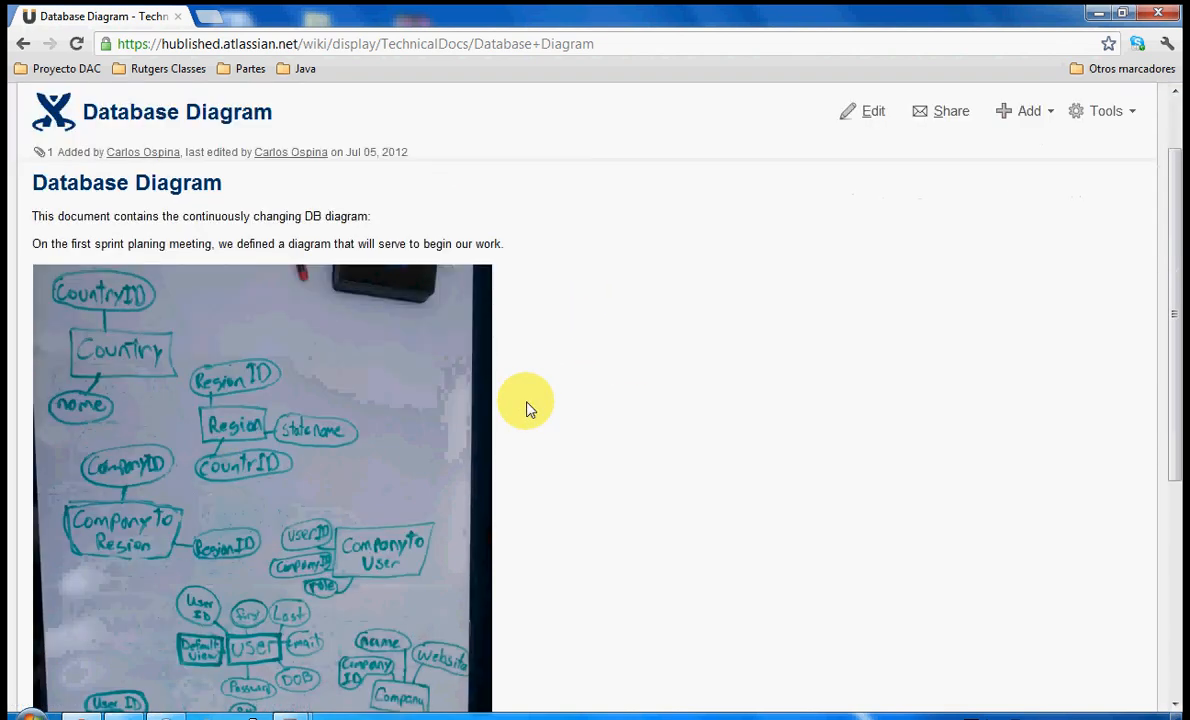
pyautogui.scroll(1, 527, 407)
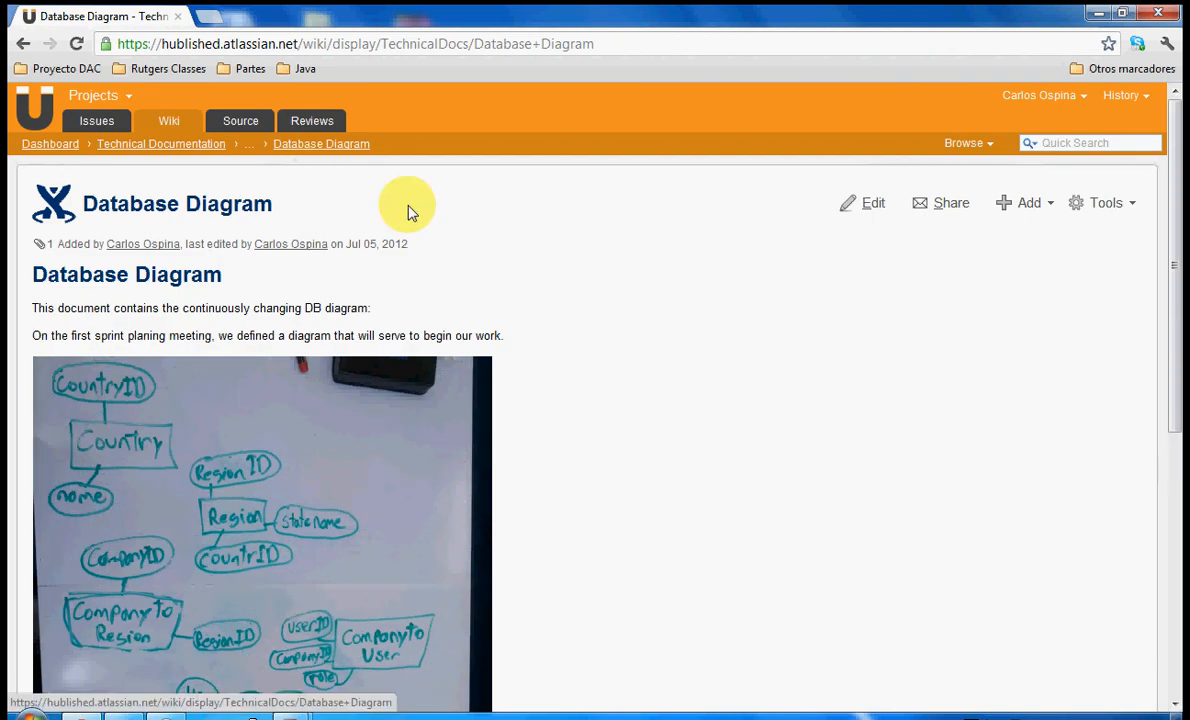